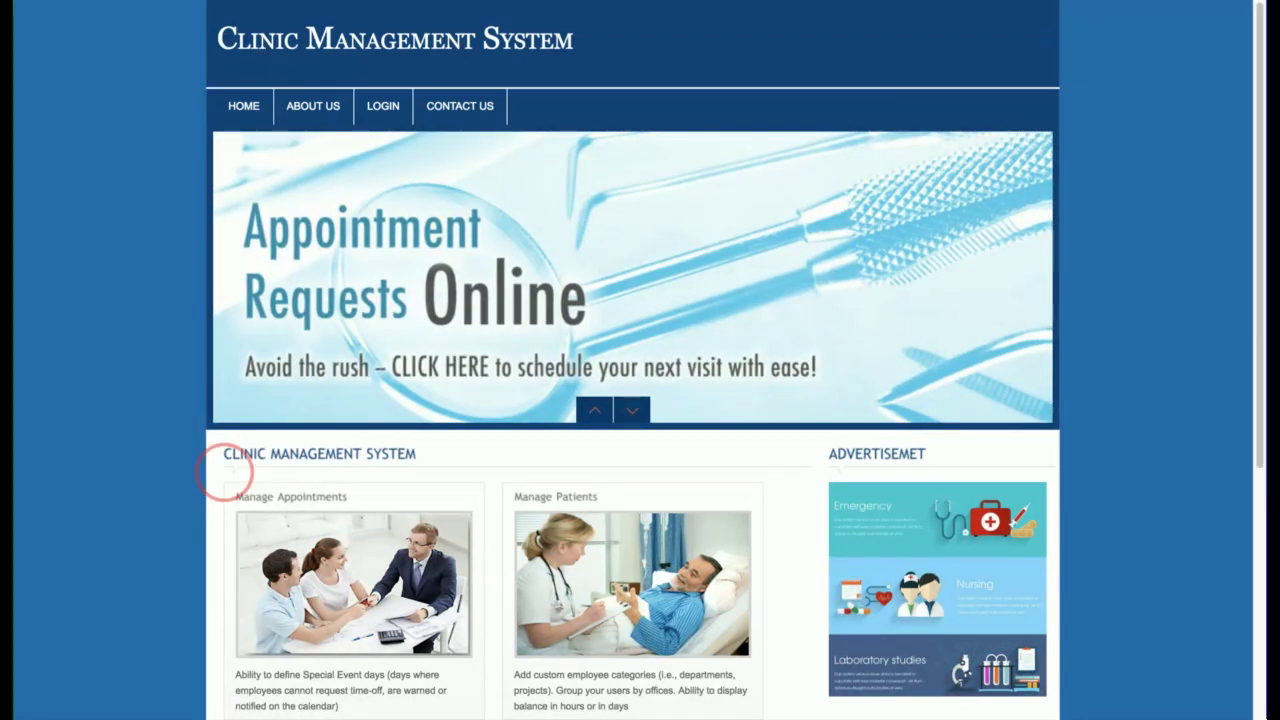
# - Advance the home page banner slideshow by three slides
pyautogui.scroll(-4, 1125, 455)
pyautogui.scroll(4, 1123, 442)
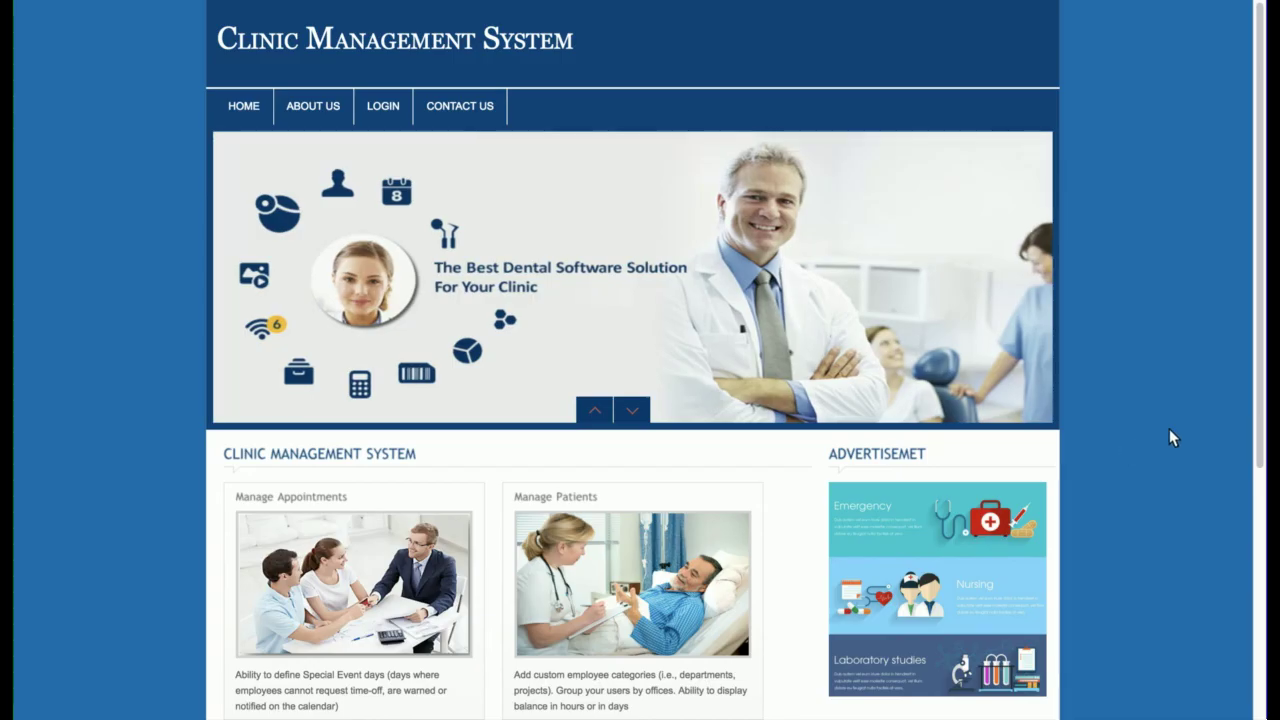
pyautogui.click(633, 412)
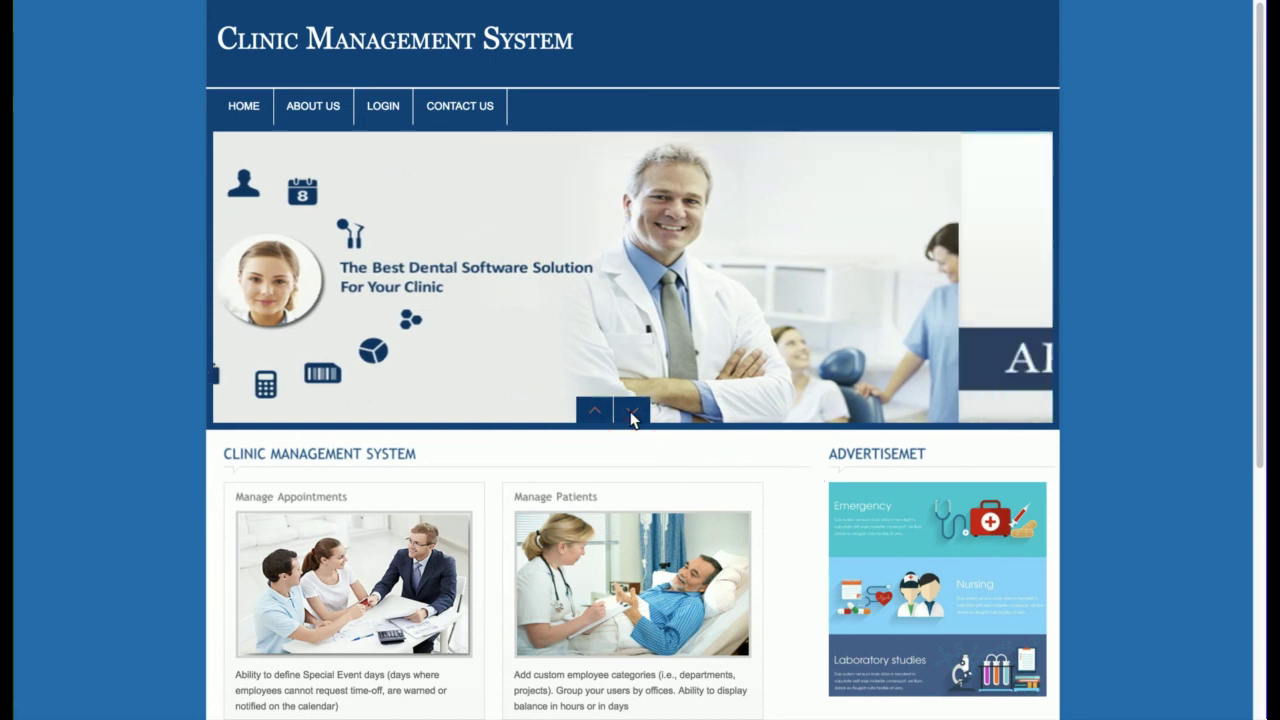
pyautogui.click(632, 414)
pyautogui.click(631, 416)
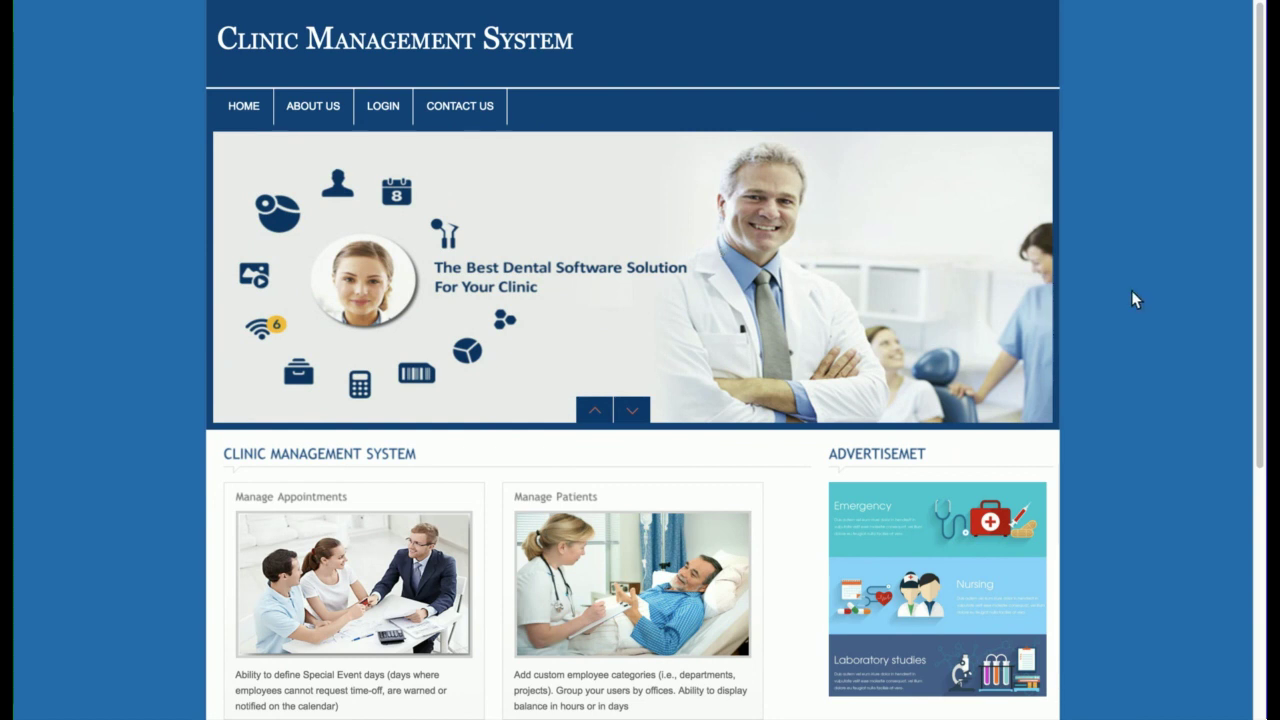
# - Open About Us, select its body text, then go to the login page
pyautogui.click(318, 108)
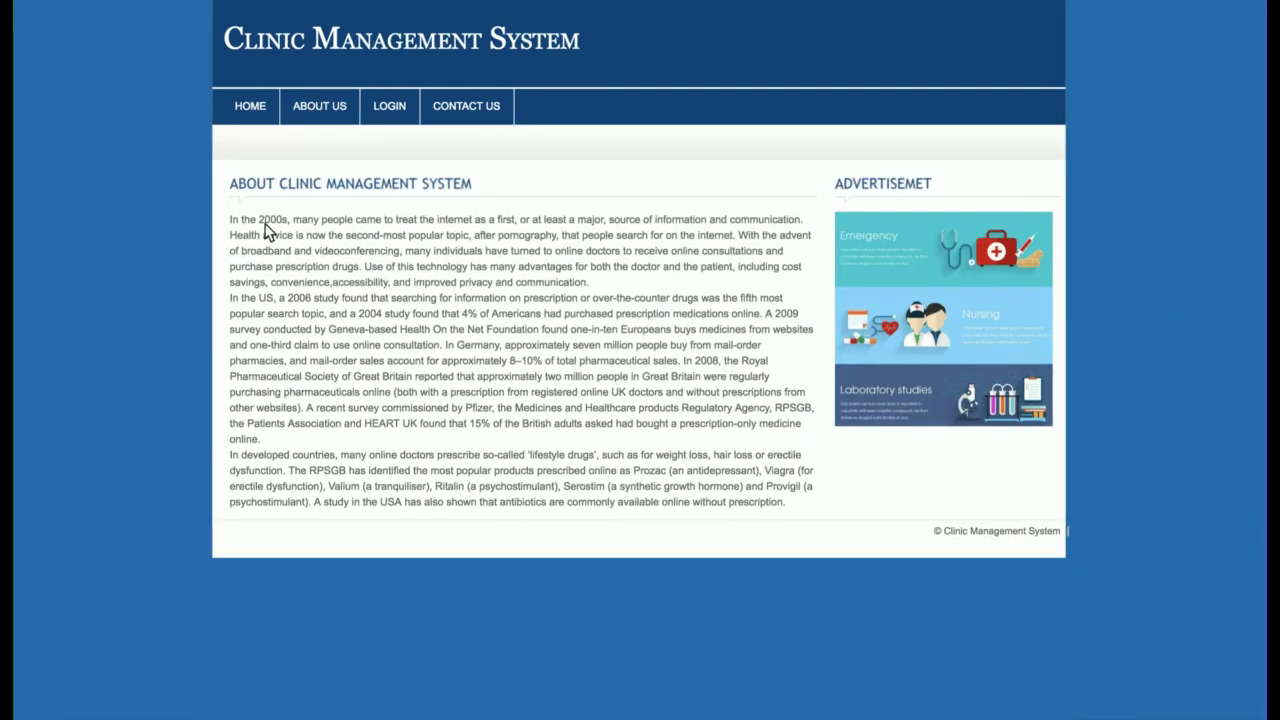
pyautogui.moveTo(228, 219); pyautogui.dragTo(540, 455)
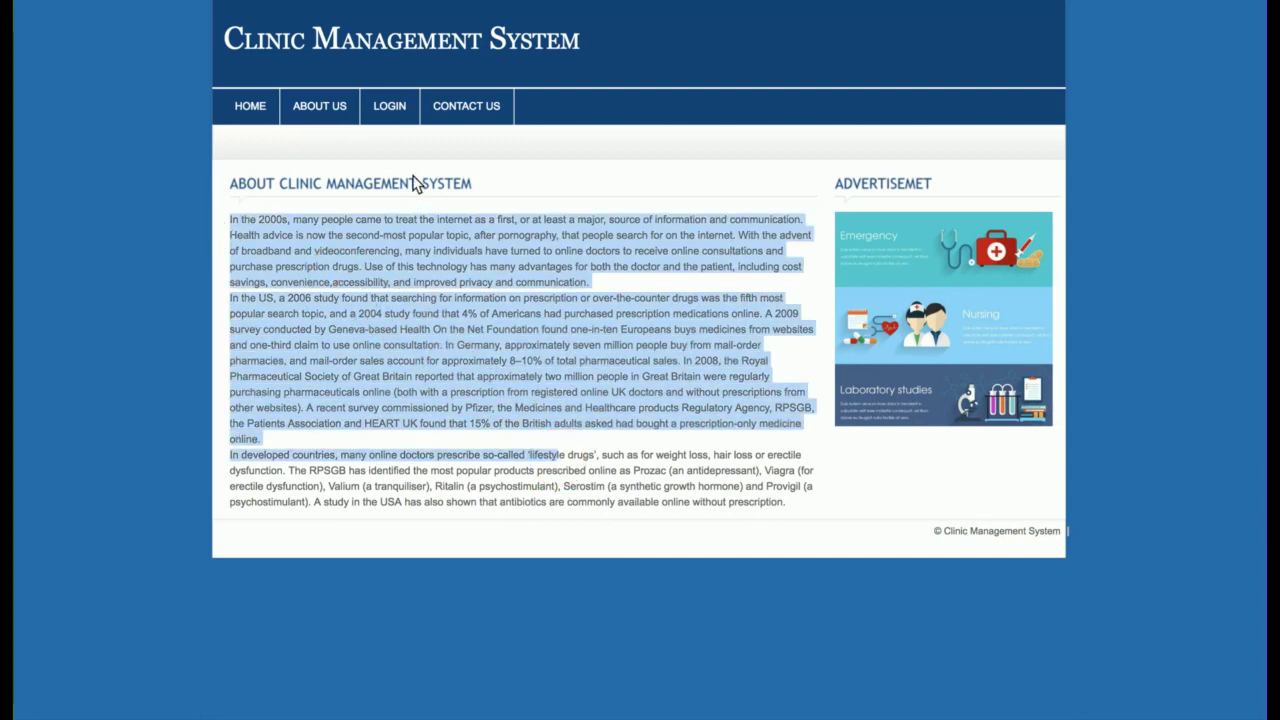
pyautogui.click(385, 118)
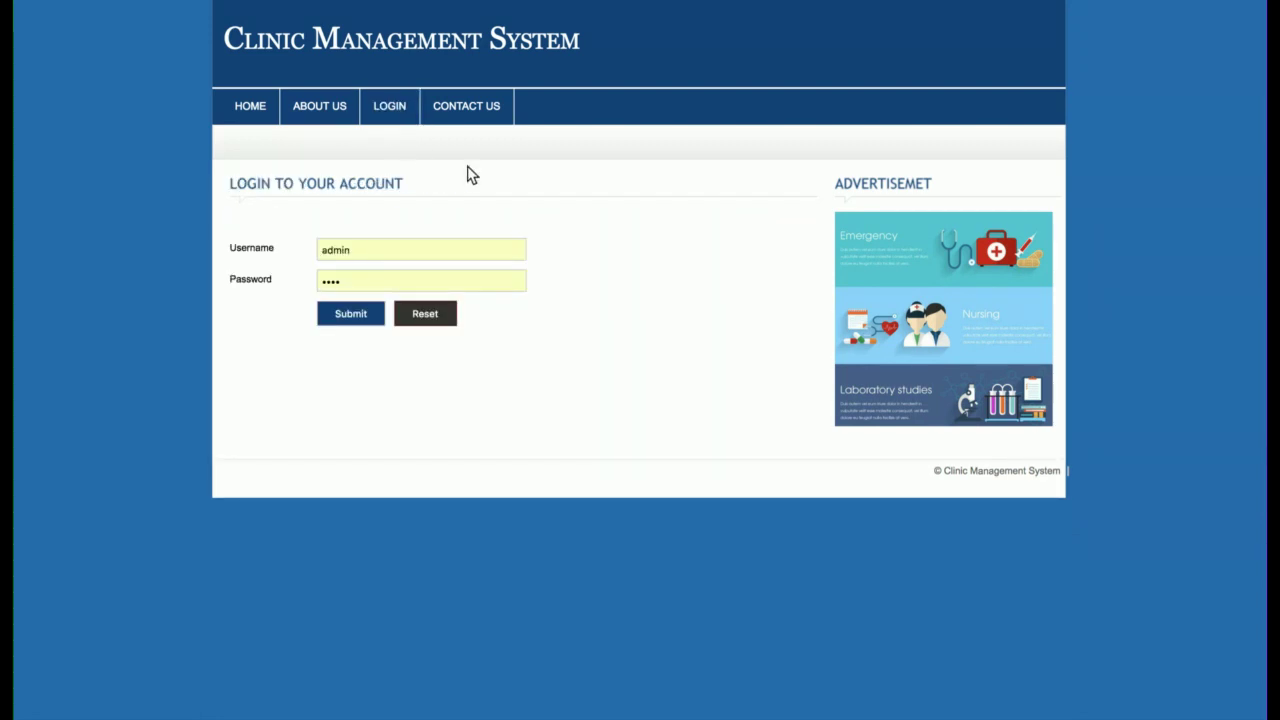
# - Visit Contact Us, return to the login form, and submit the autofilled admin credentials
pyautogui.click(465, 113)
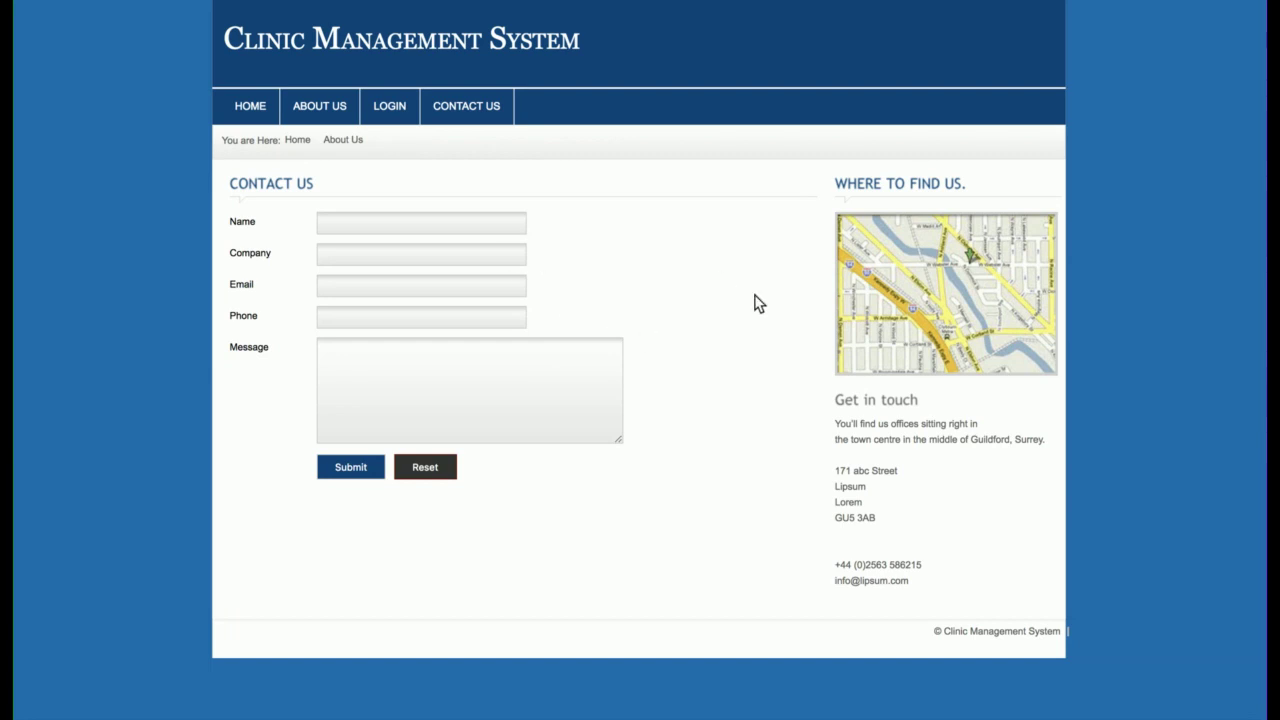
pyautogui.click(381, 113)
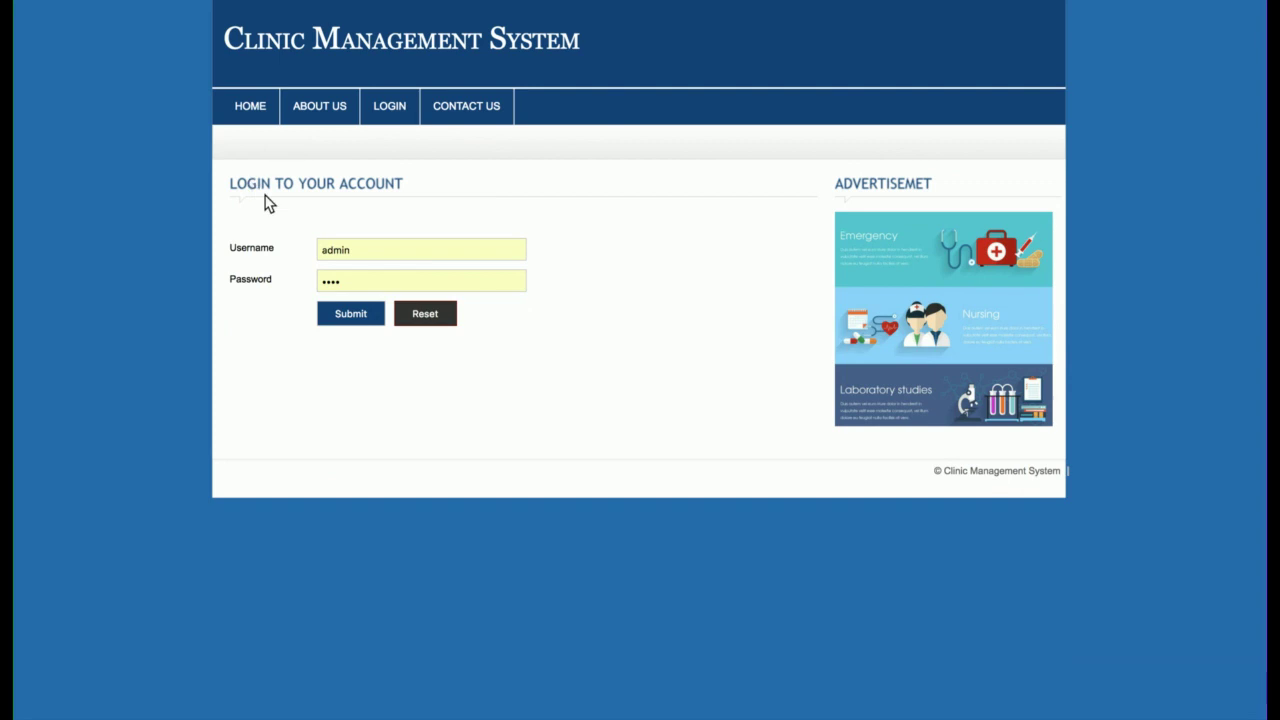
pyautogui.click(340, 318)
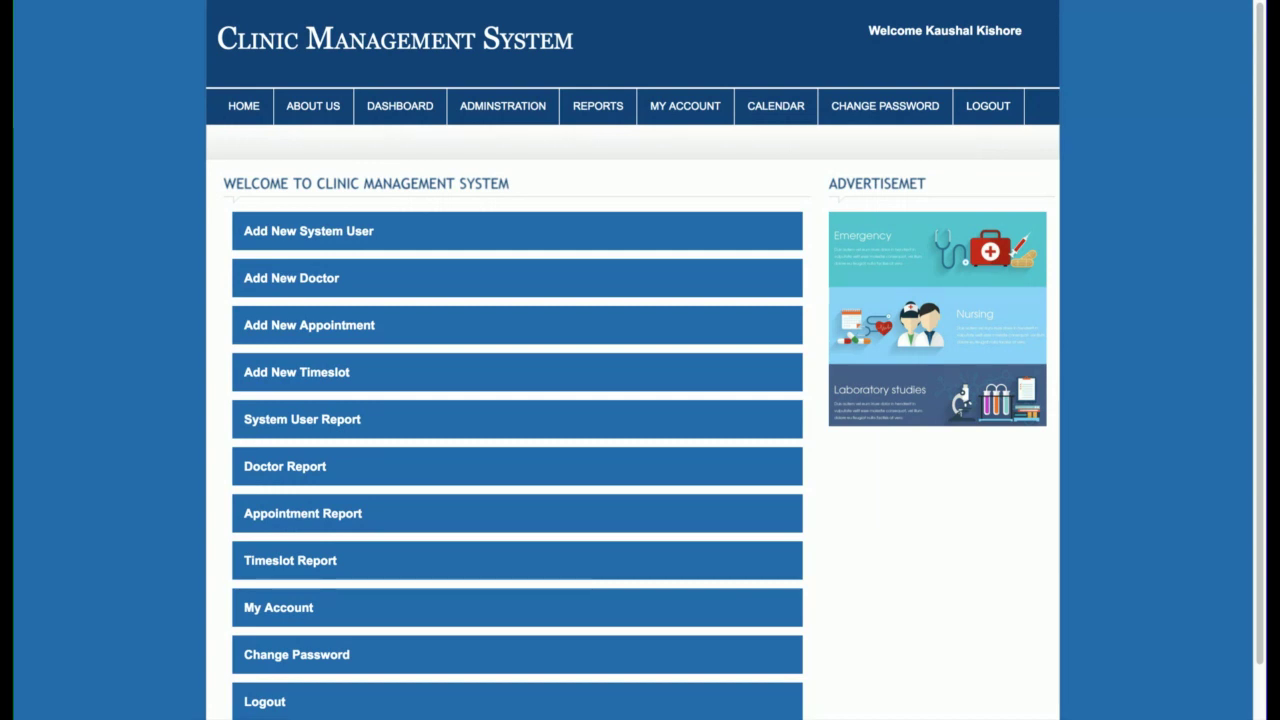
# - Scroll the admin dashboard and browse its Reports and Administration menus
pyautogui.scroll(-1, 835, 337)
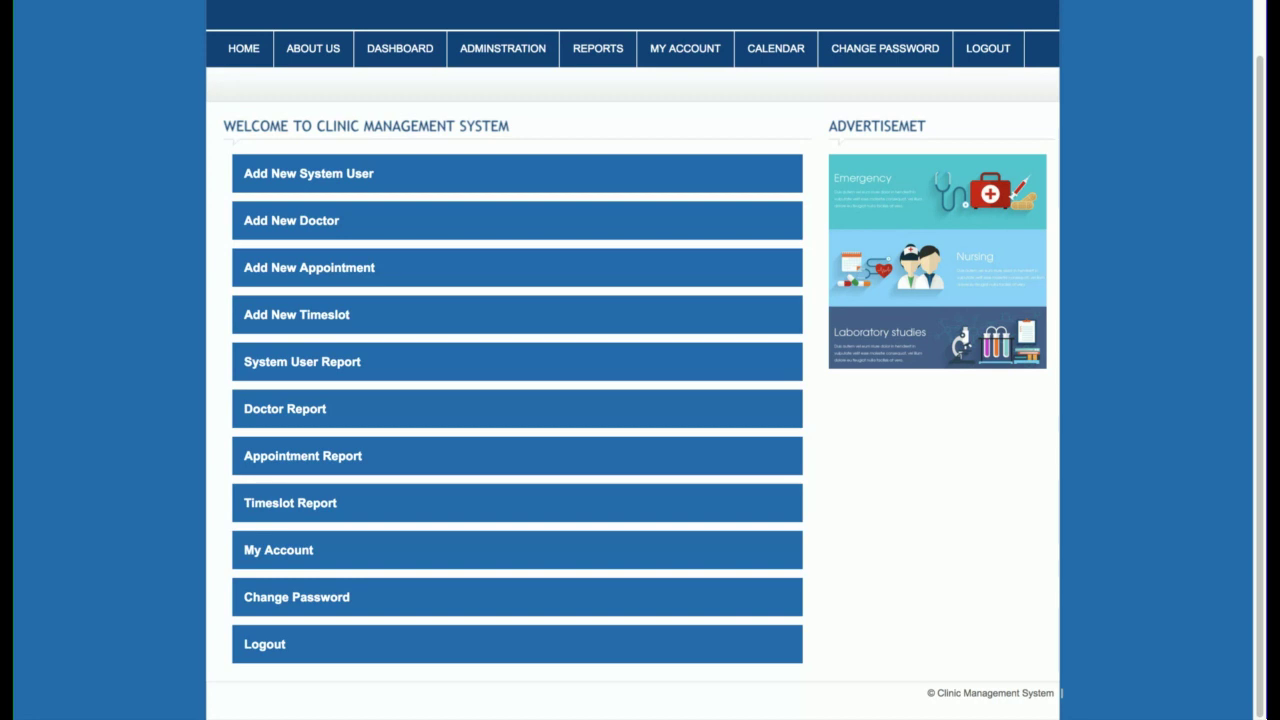
pyautogui.moveTo(474, 48)
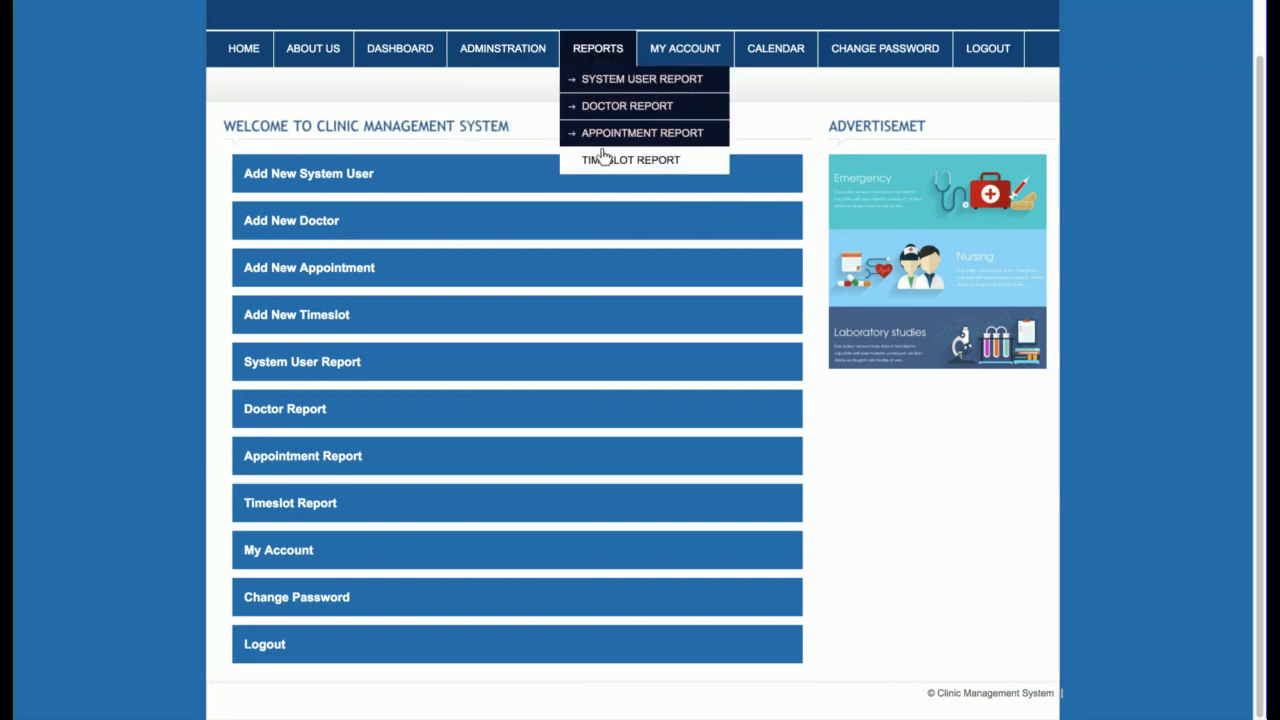
pyautogui.scroll(1, 150, 418)
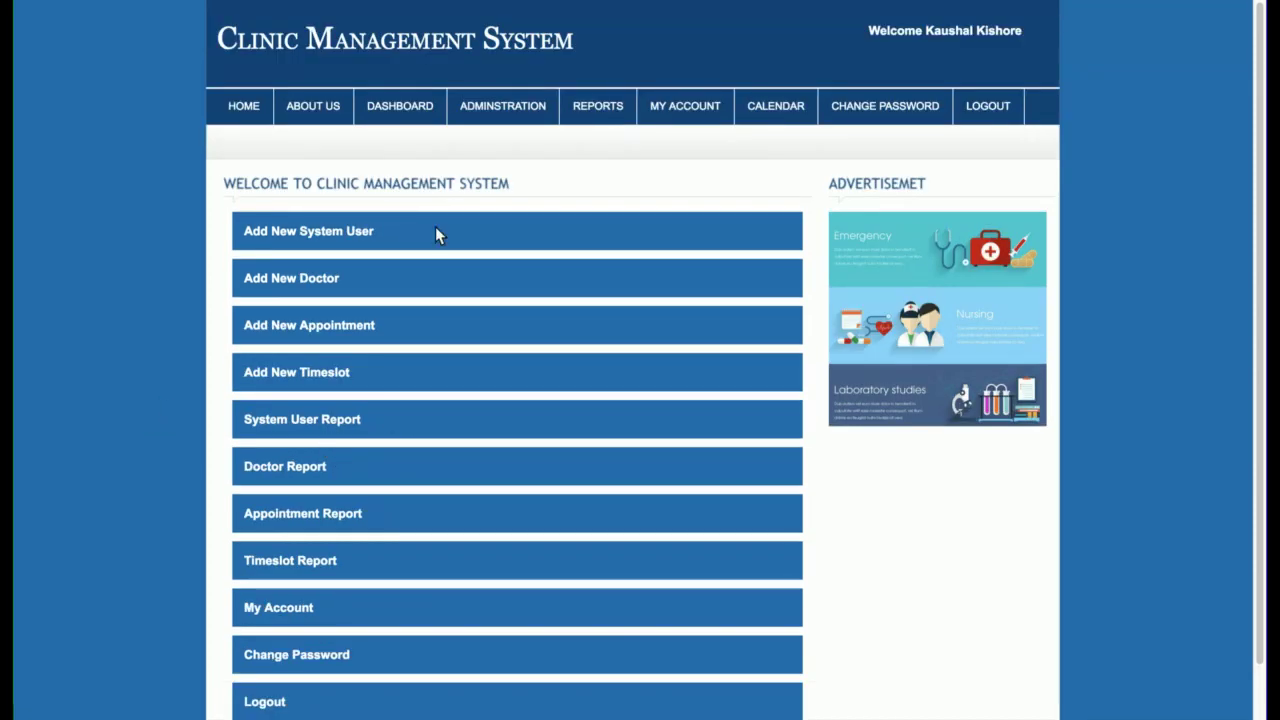
# - Visit About Us and Home, return to the dashboard, and open the appointment calendar
pyautogui.click(300, 106)
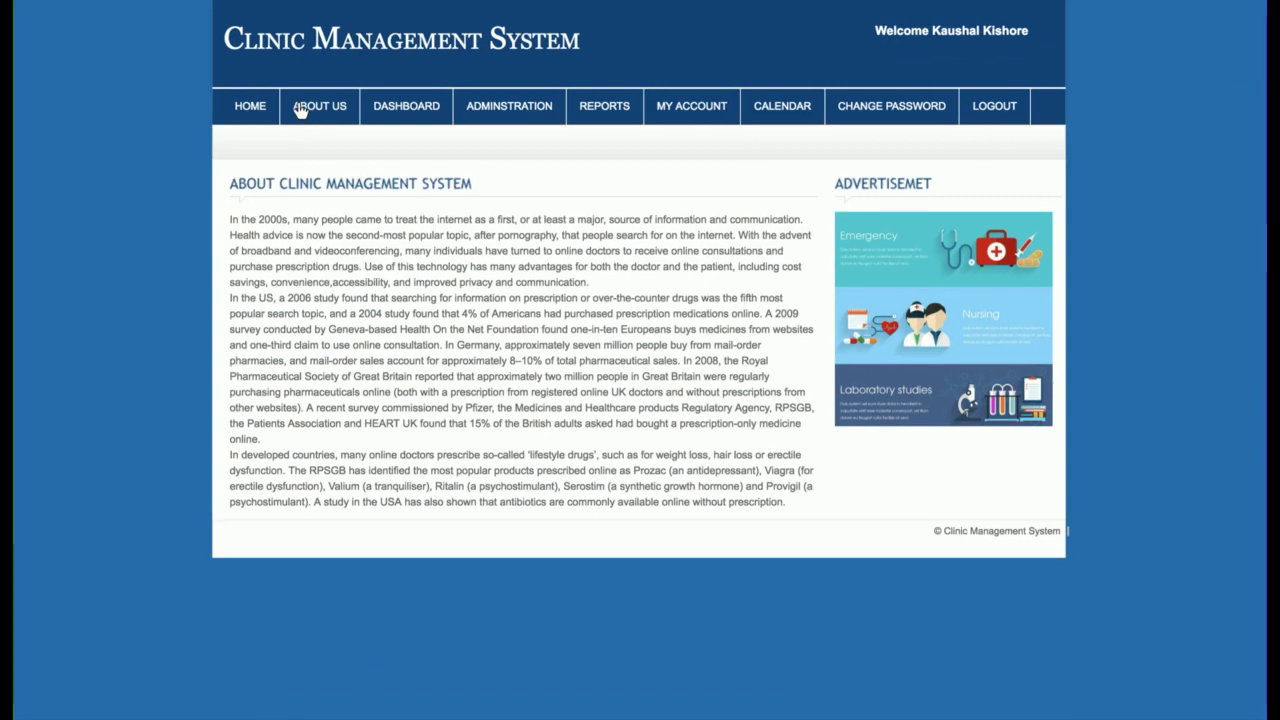
pyautogui.click(245, 112)
pyautogui.click(290, 110)
pyautogui.click(407, 108)
pyautogui.moveTo(505, 108)
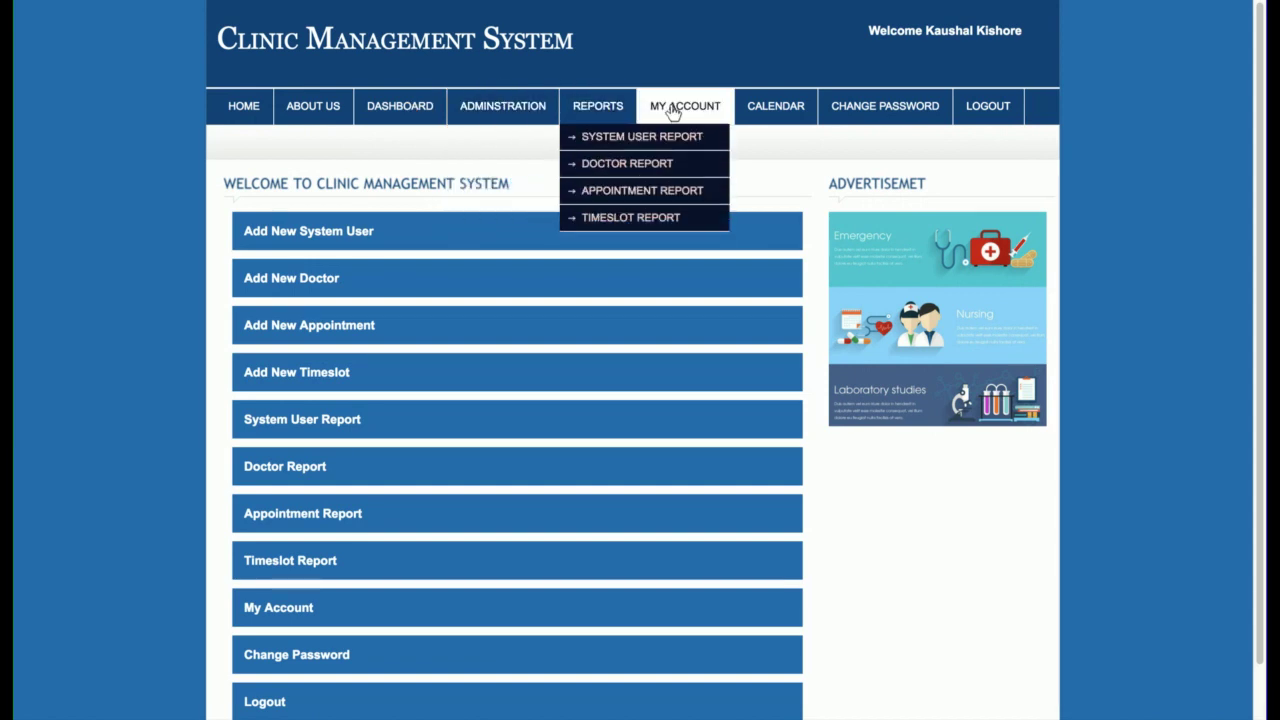
pyautogui.click(780, 106)
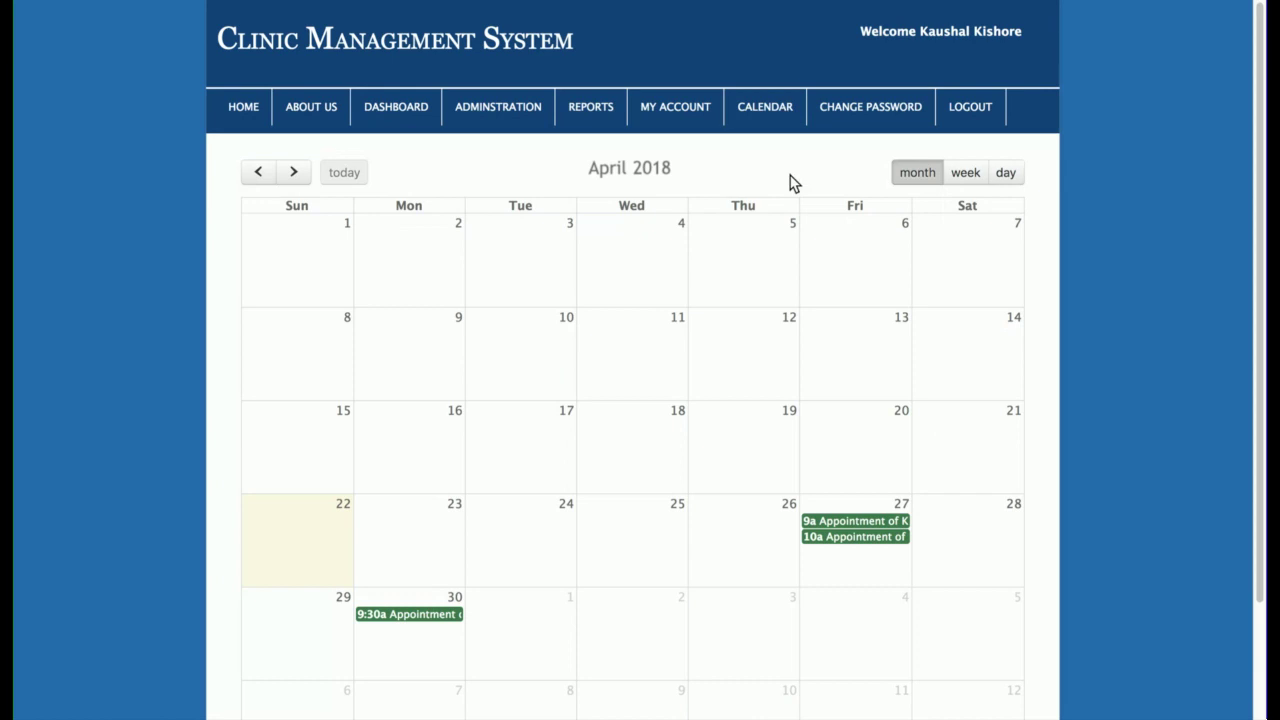
# - Try opening the April 27 9am appointment, then return from the error page to the calendar
pyautogui.scroll(-3, 705, 303)
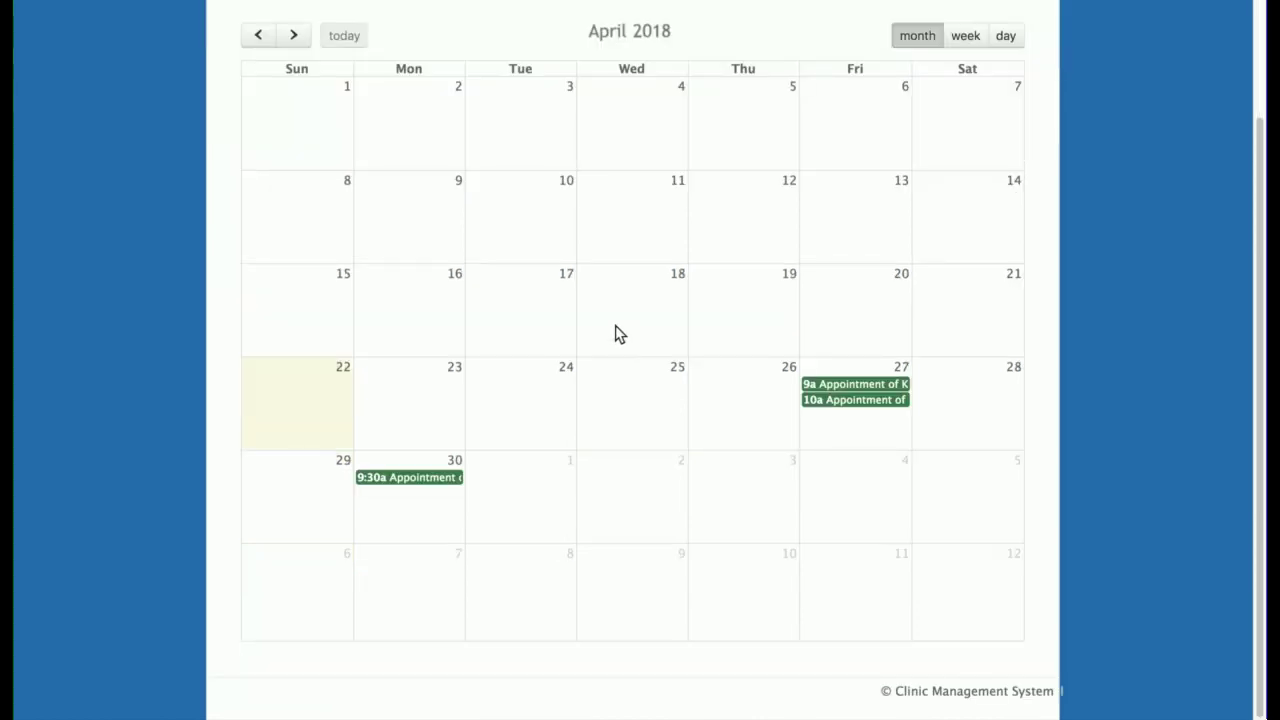
pyautogui.click(852, 388)
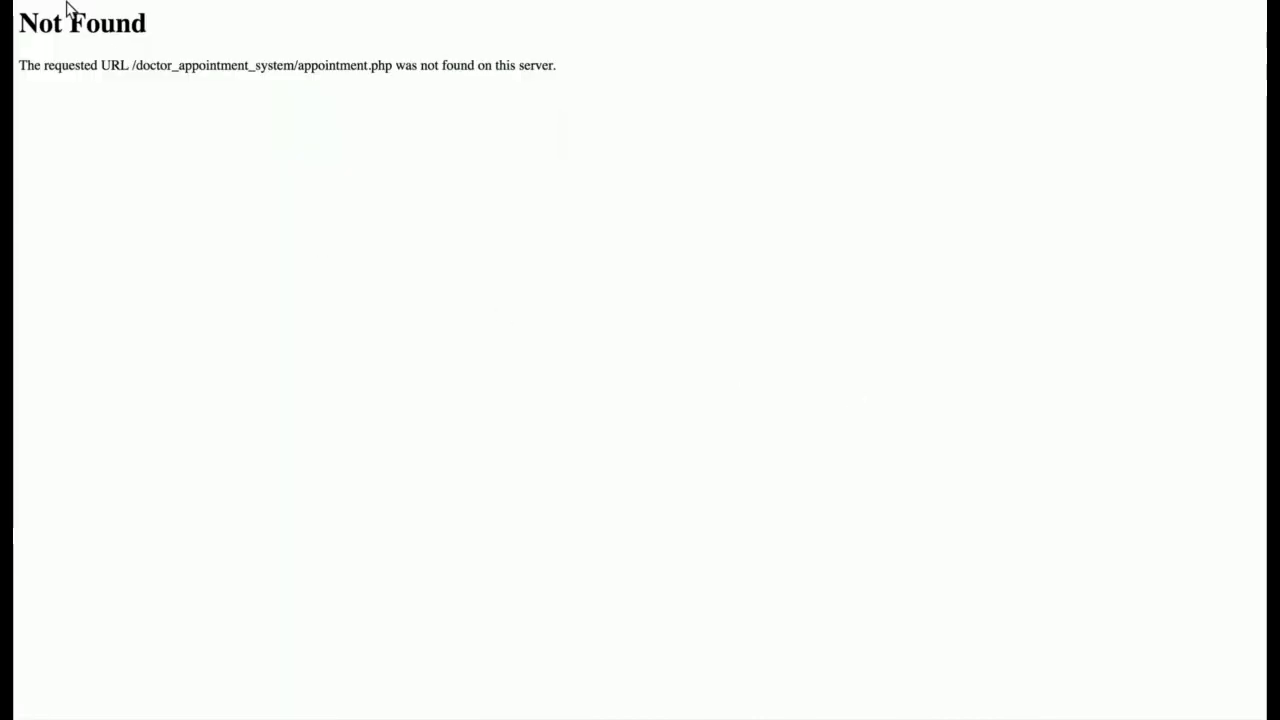
pyautogui.hotkey('alt', 'Left')
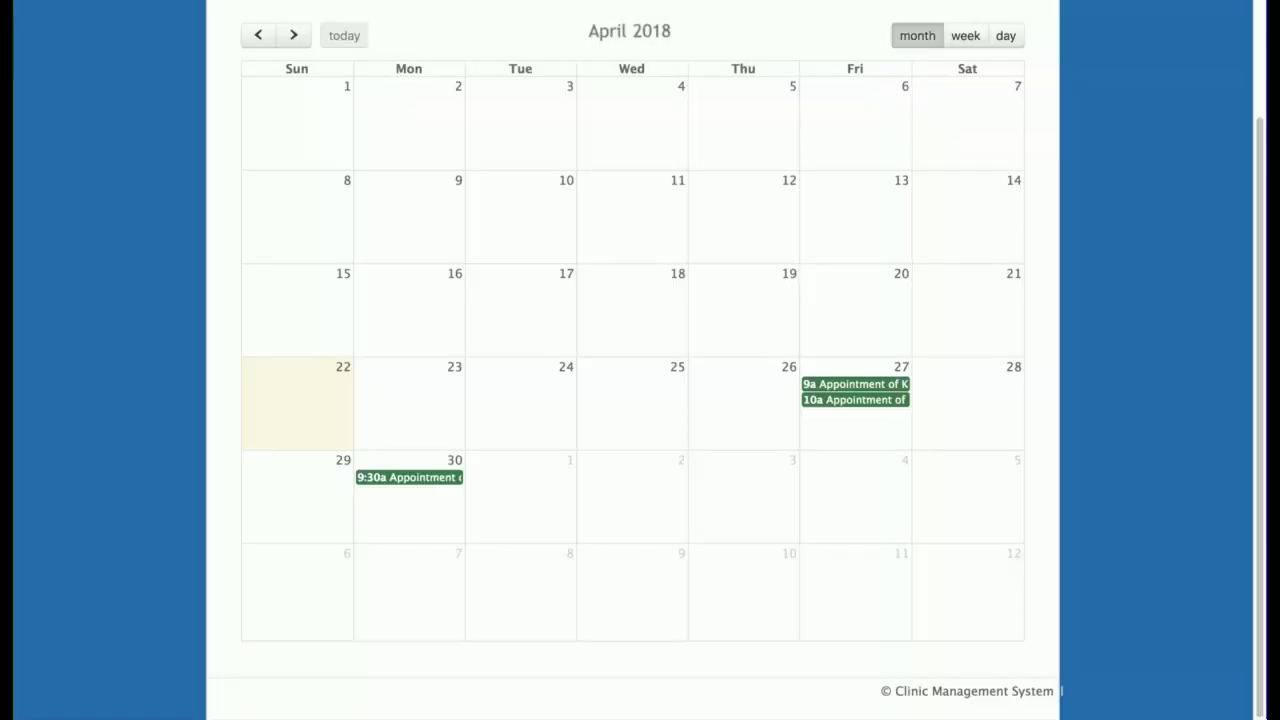
pyautogui.scroll(3, 880, 325)
# - In week view, move the Friday 10:00 appointment to 10:30
pyautogui.click(966, 172)
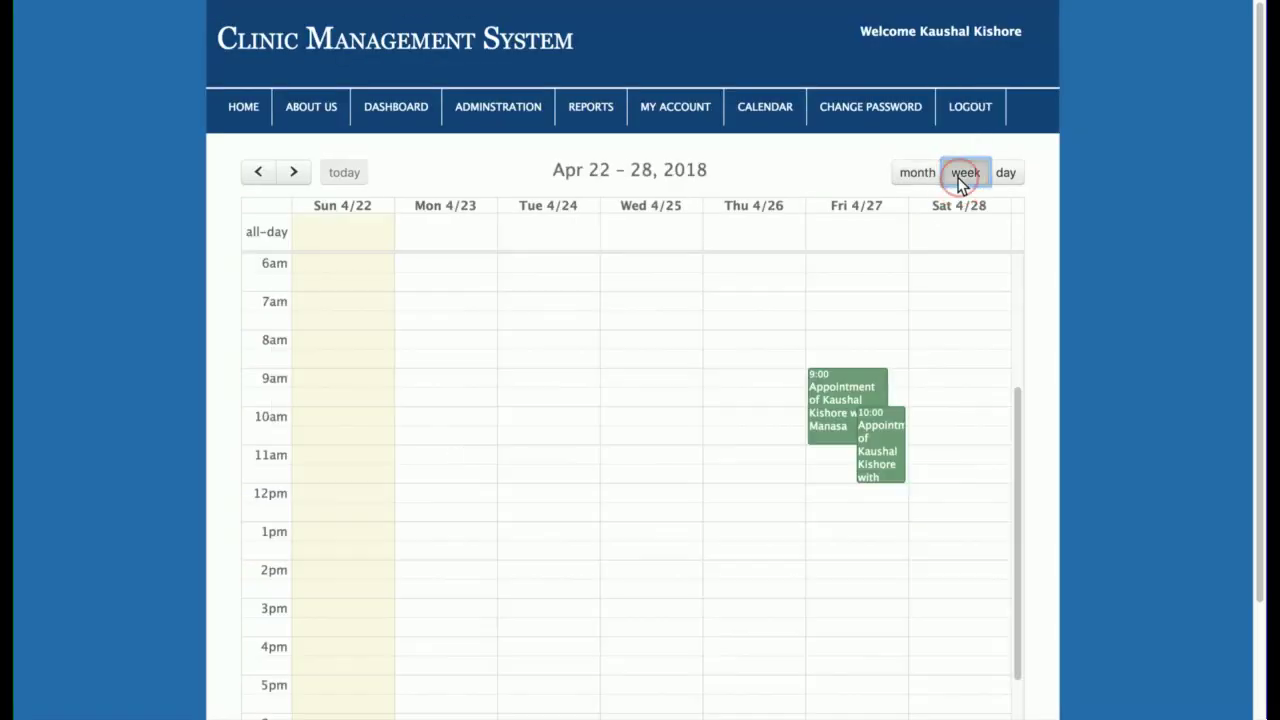
pyautogui.click(865, 458)
pyautogui.moveTo(865, 458); pyautogui.dragTo(865, 477)
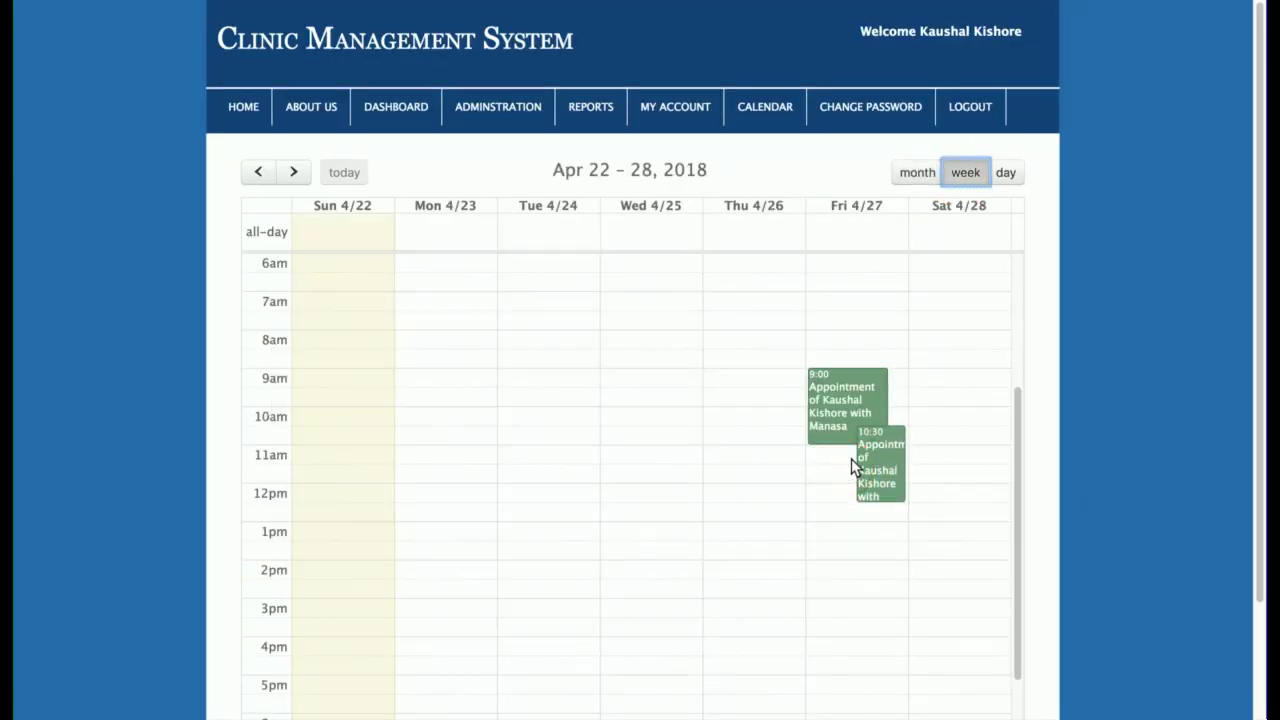
# - Switch to day view and step back through several earlier days
pyautogui.click(1005, 172)
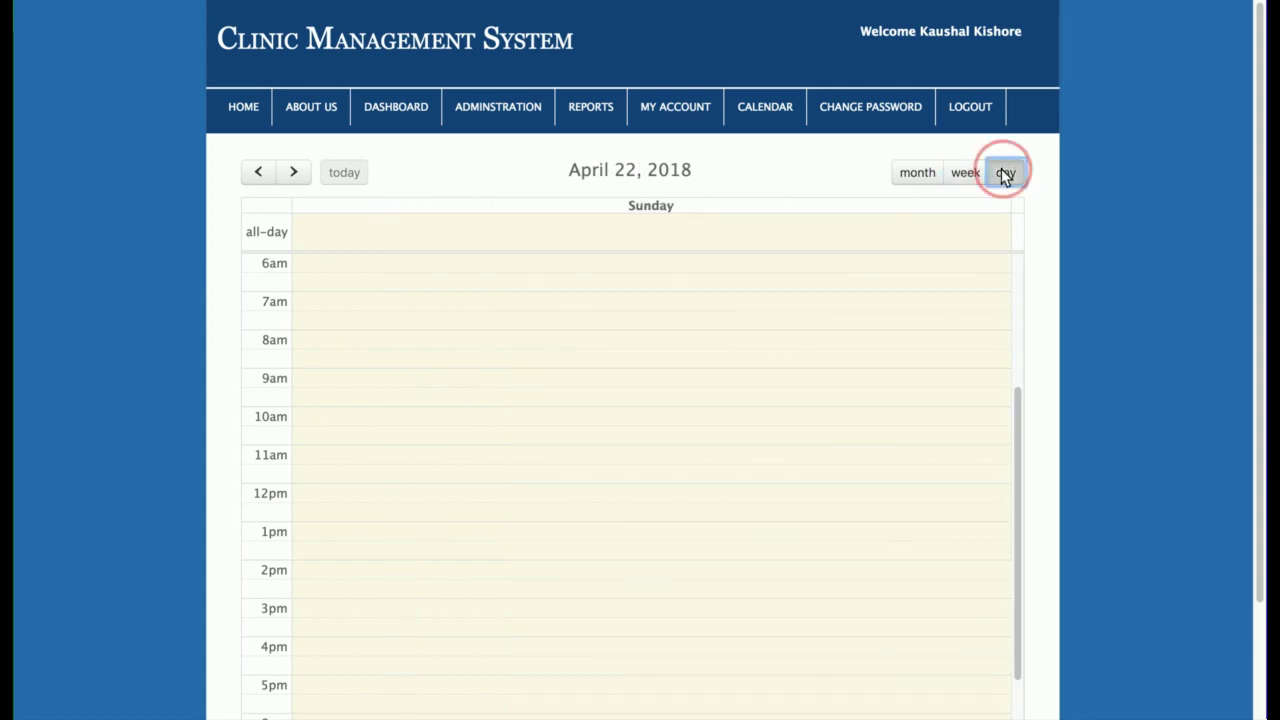
pyautogui.scroll(-3, 697, 391)
pyautogui.scroll(8, 697, 391)
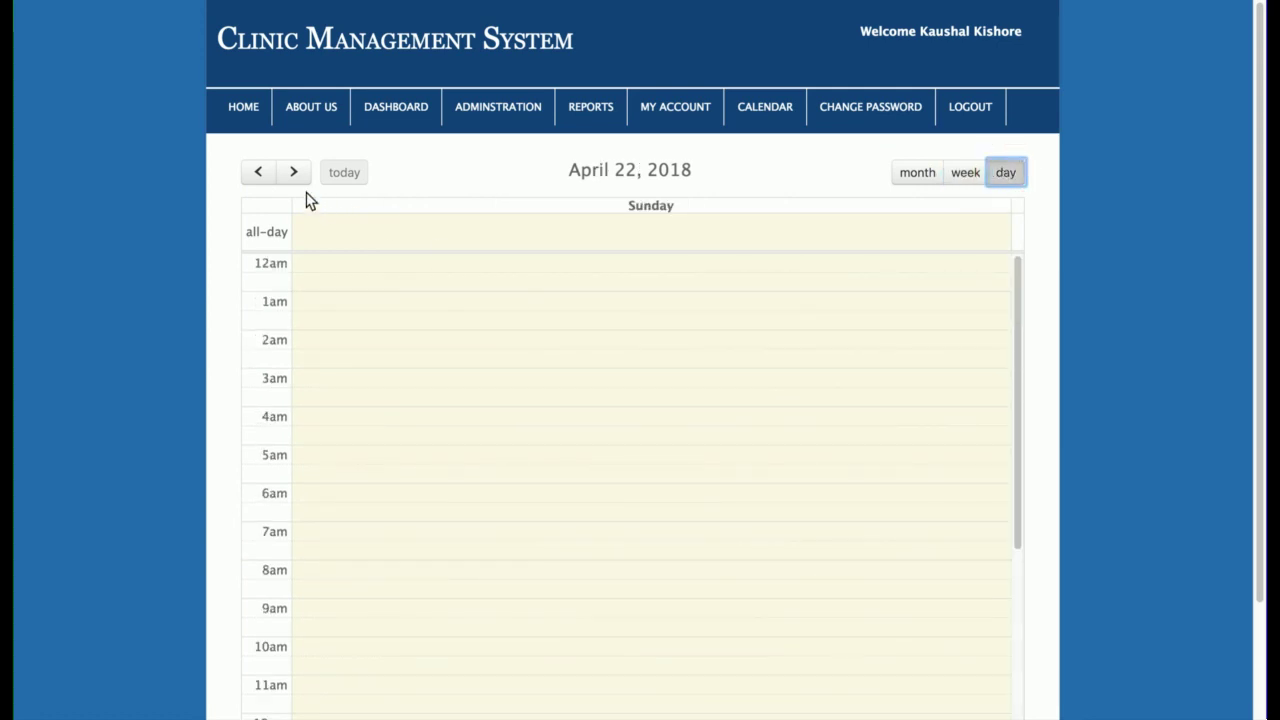
pyautogui.click(257, 173)
pyautogui.click(257, 173)
pyautogui.click(257, 173)
pyautogui.doubleClick(257, 173)
pyautogui.click(257, 173)
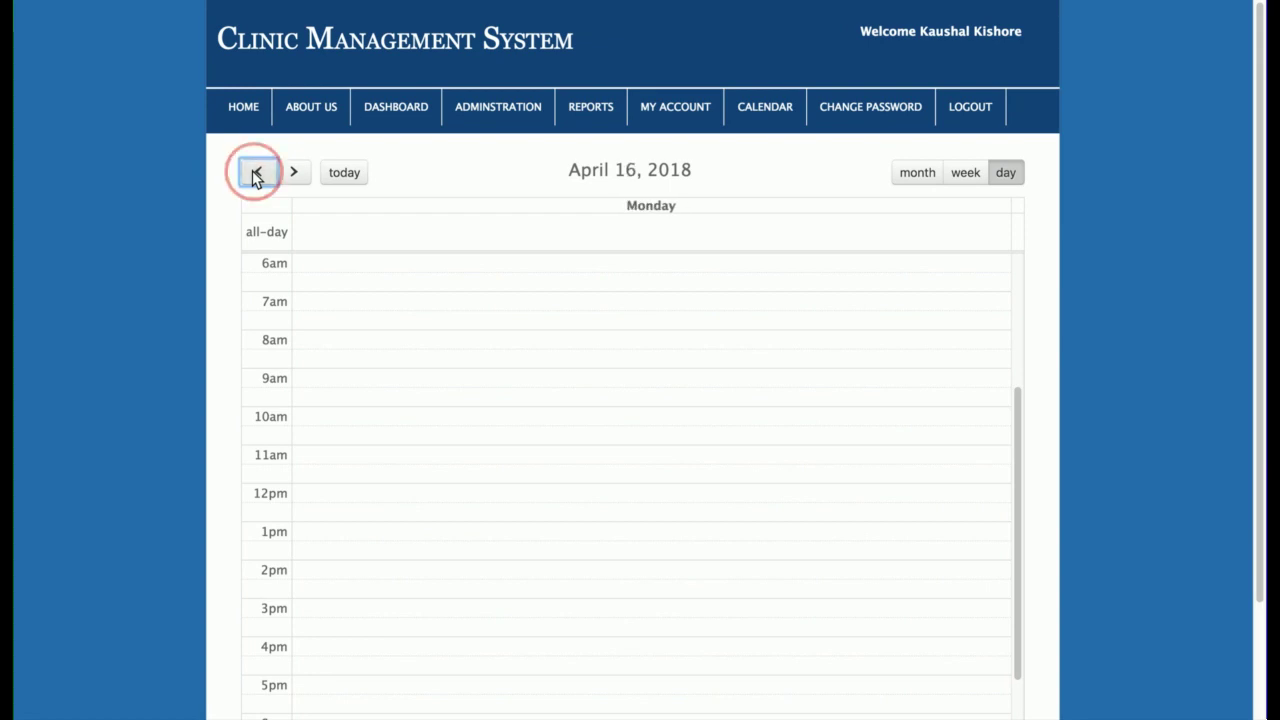
pyautogui.doubleClick(257, 173)
pyautogui.doubleClick(257, 173)
pyautogui.click(257, 173)
pyautogui.scroll(-3, 812, 295)
pyautogui.scroll(5, 812, 295)
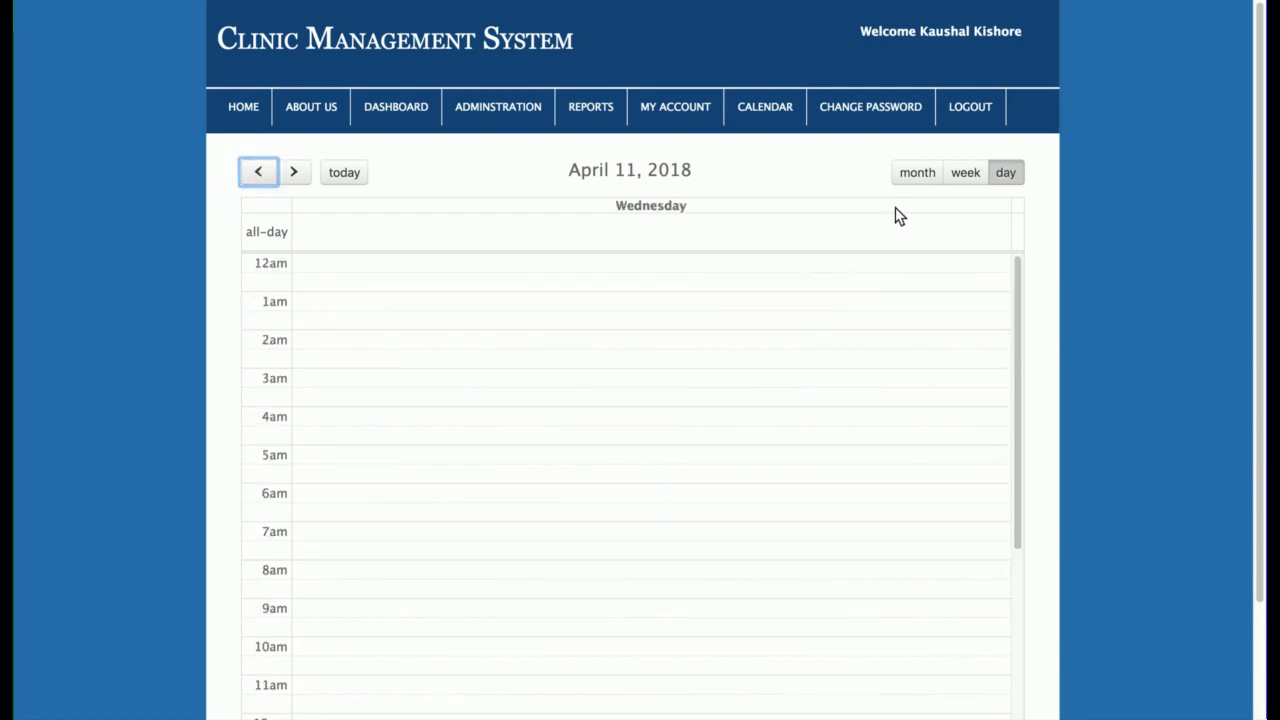
# - Switch to month view, then day view, and advance to April 27
pyautogui.click(916, 172)
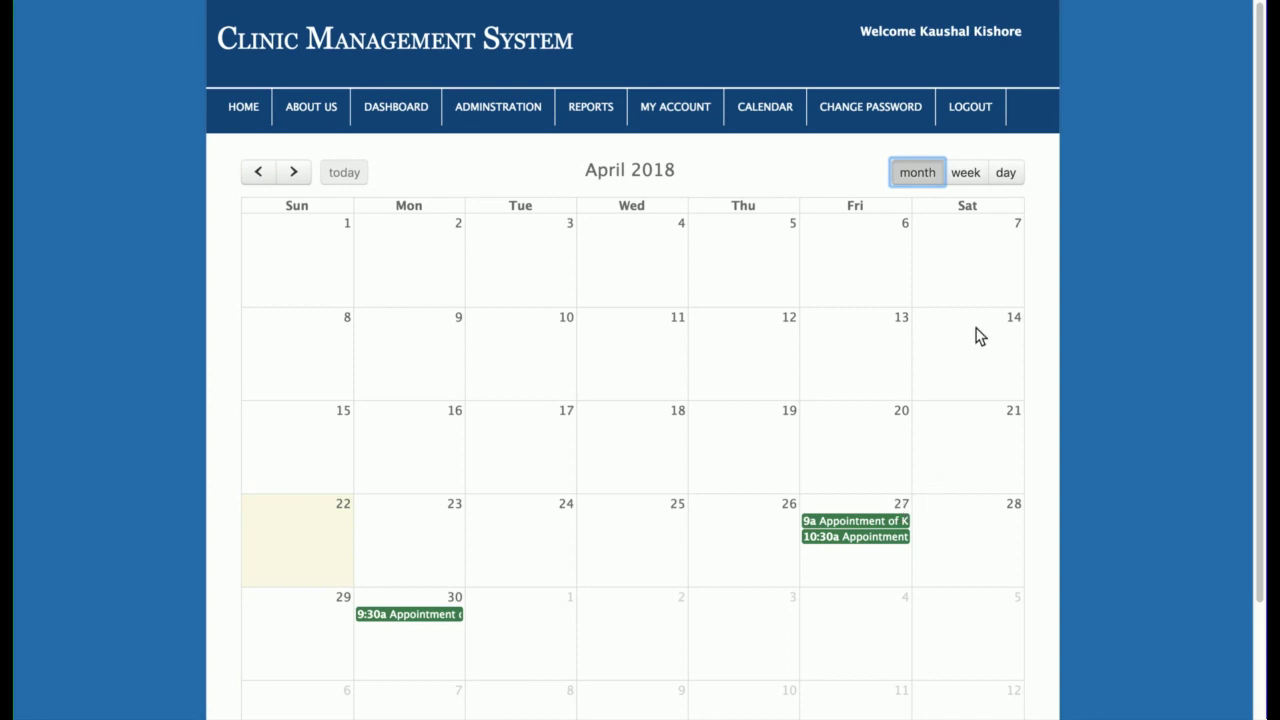
pyautogui.click(1005, 172)
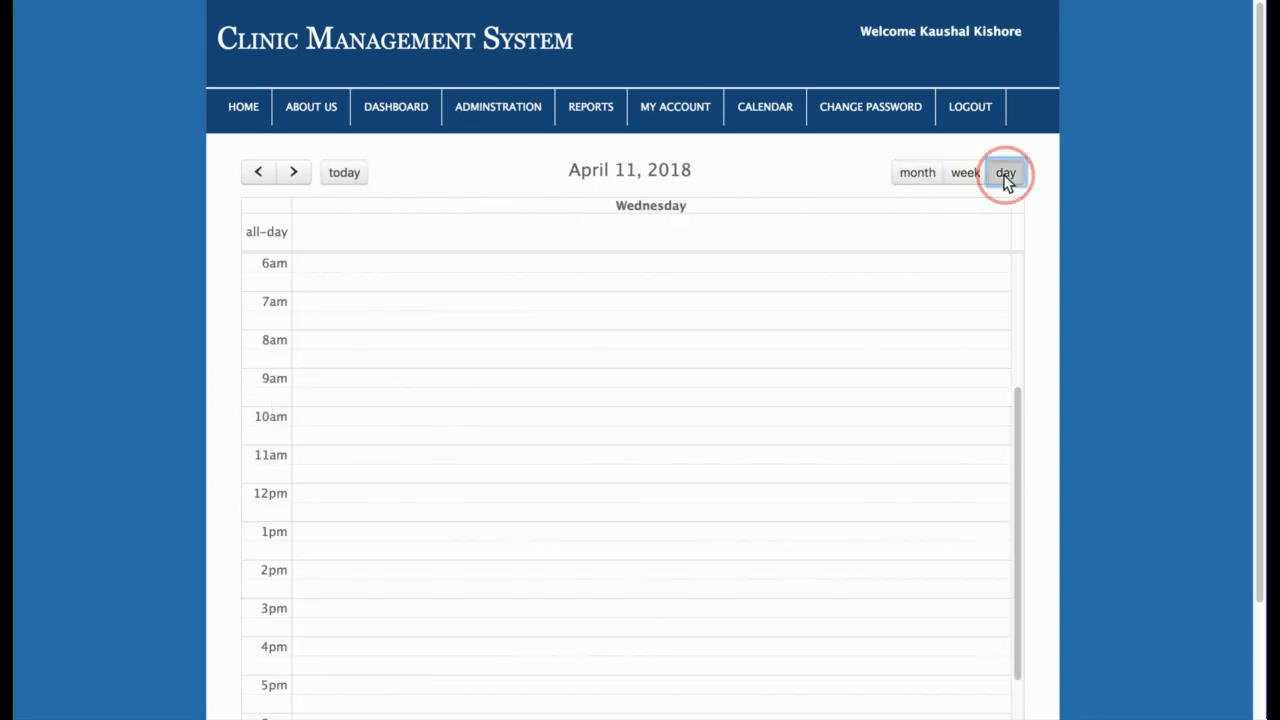
pyautogui.click(294, 173)
pyautogui.click(294, 173)
pyautogui.click(294, 173)
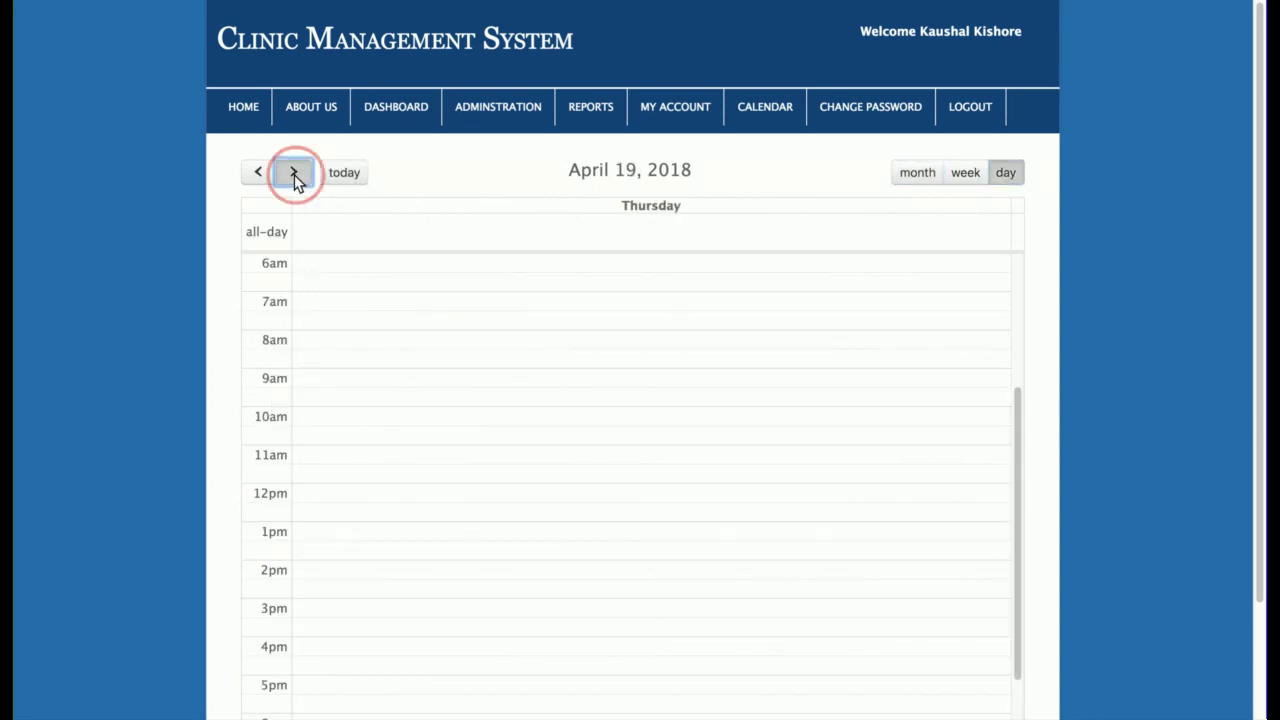
pyautogui.click(294, 173)
pyautogui.click(294, 173)
pyautogui.click(294, 173)
pyautogui.click(294, 173)
pyautogui.click(294, 173)
pyautogui.click(294, 173)
pyautogui.click(294, 173)
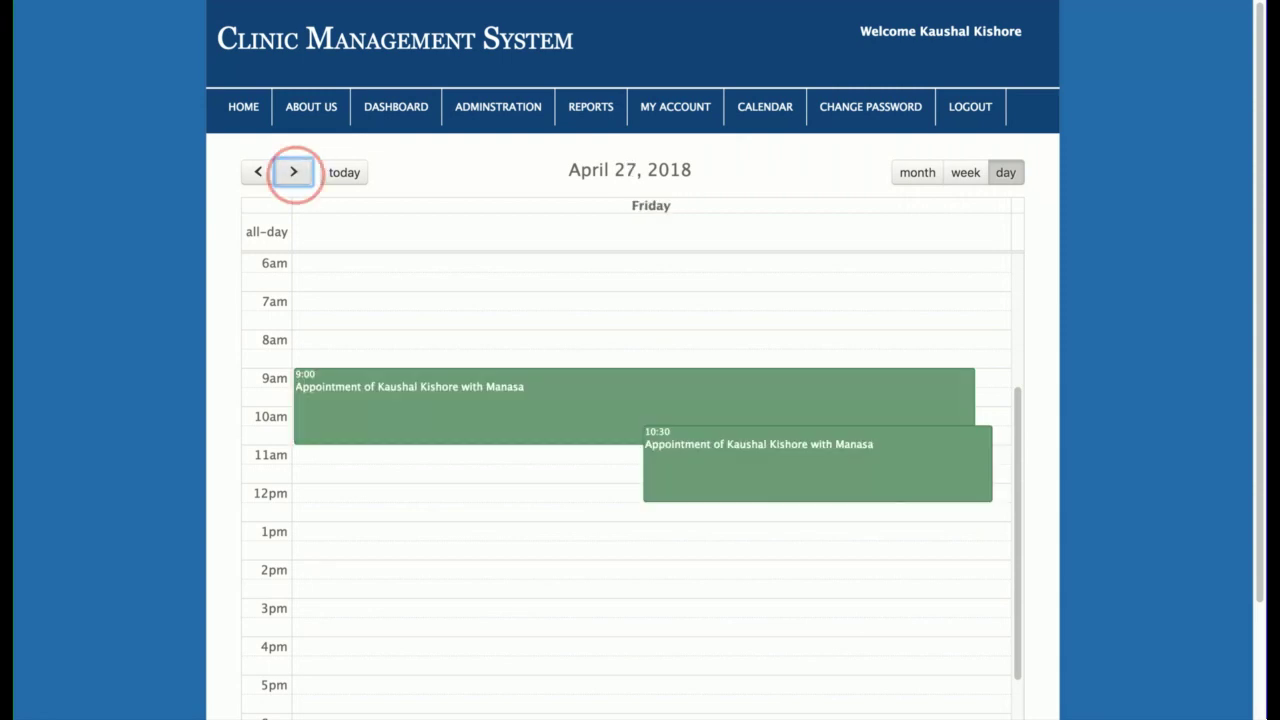
# - Move the April 27 10:30 appointment to 12:00, then open Add New System User
pyautogui.moveTo(737, 497); pyautogui.dragTo(737, 555)
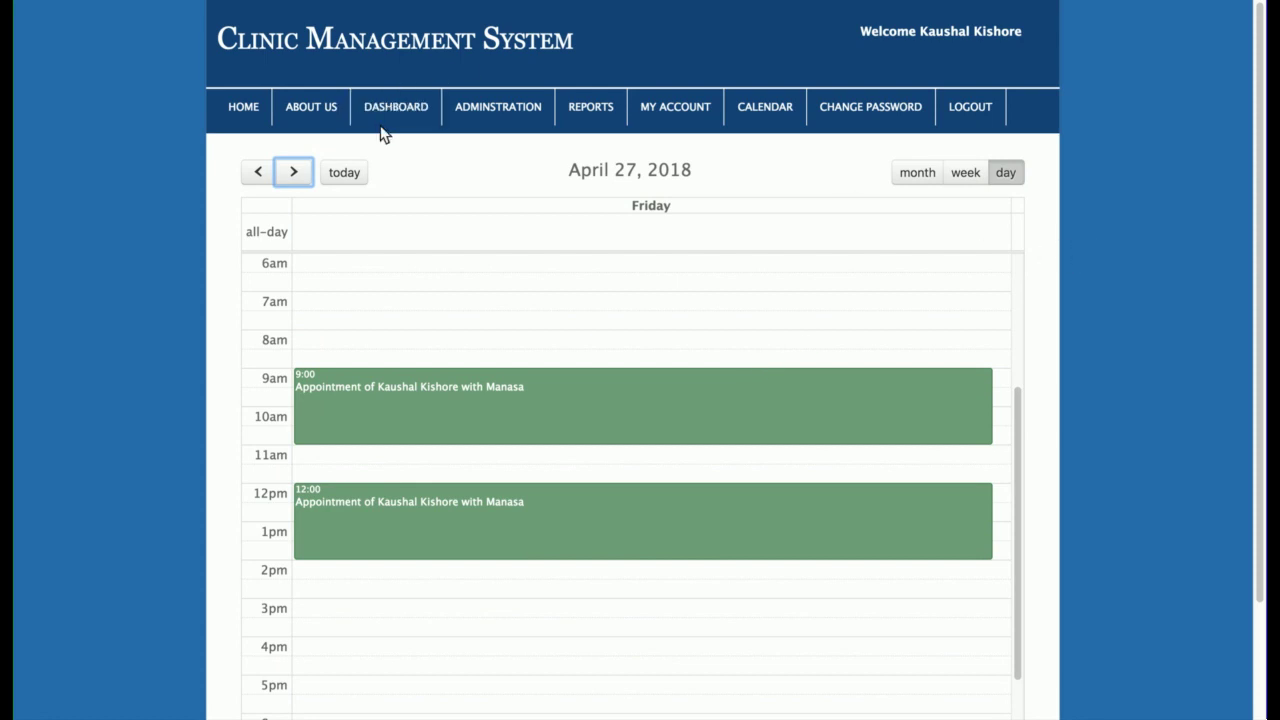
pyautogui.moveTo(486, 106)
pyautogui.click(497, 135)
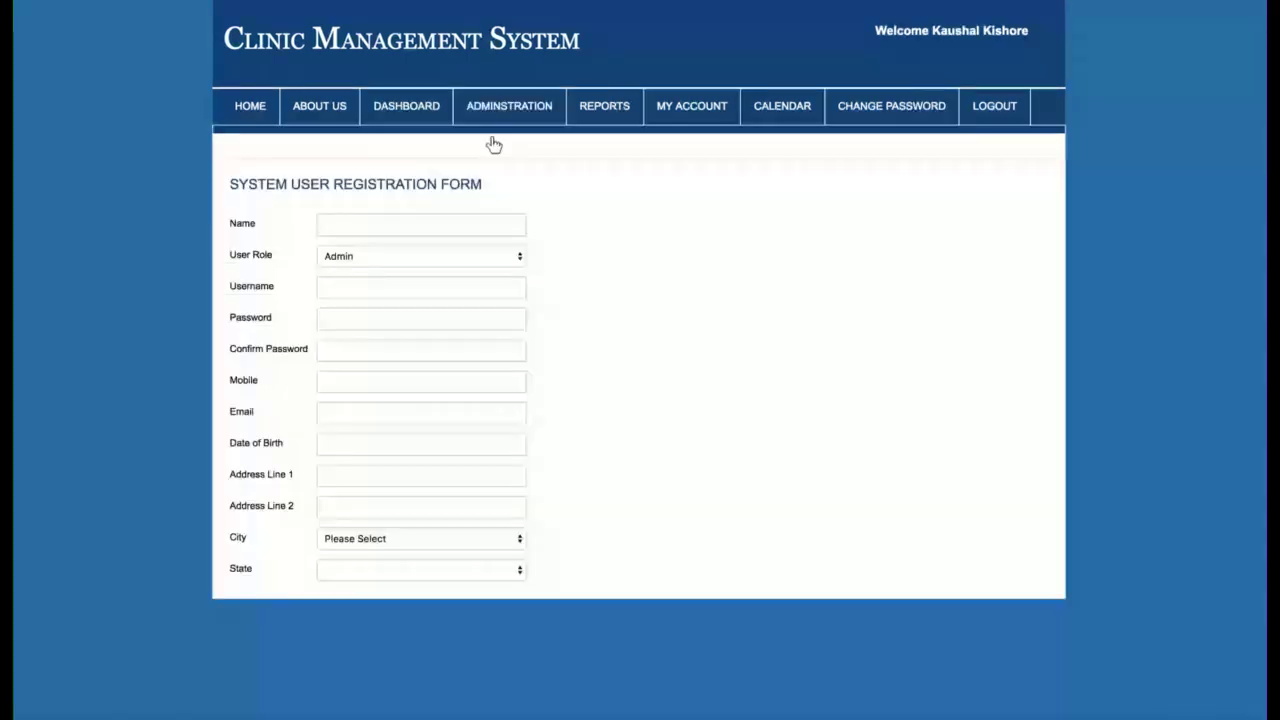
# - View the Doctor Registration Form, then open the blank Add New Appointment form
pyautogui.scroll(-1, 673, 317)
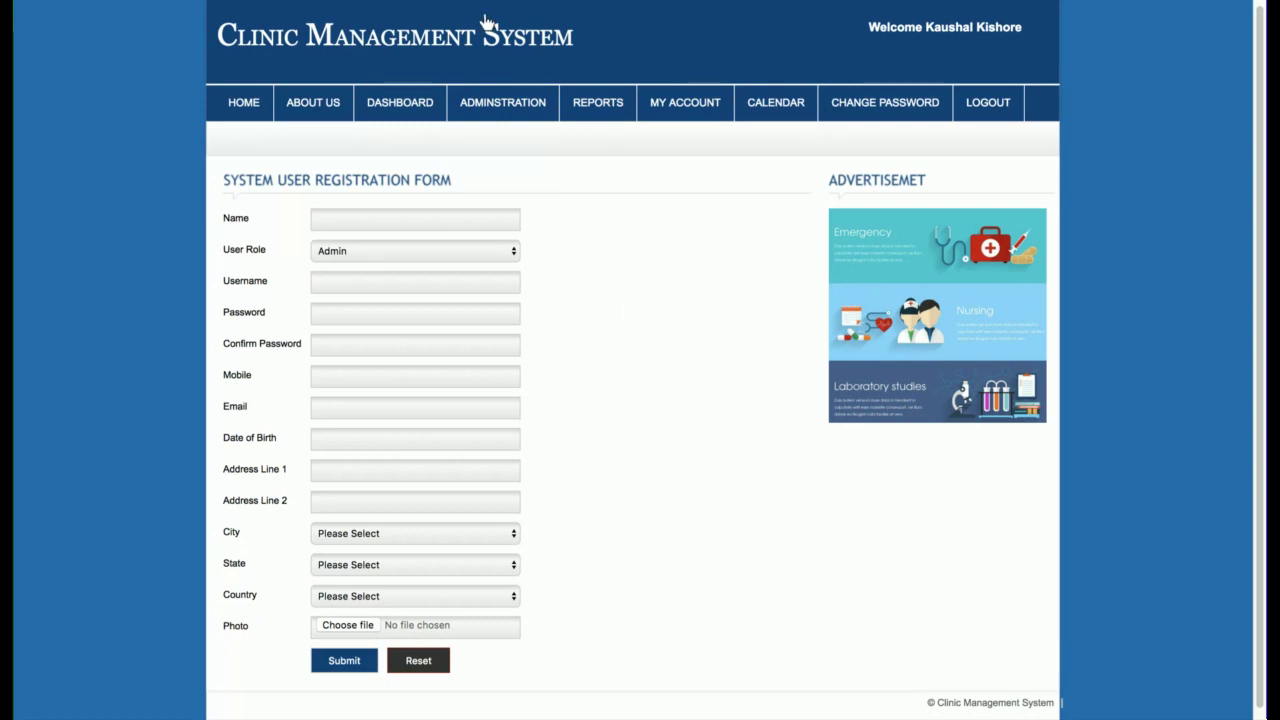
pyautogui.moveTo(490, 106)
pyautogui.click(497, 157)
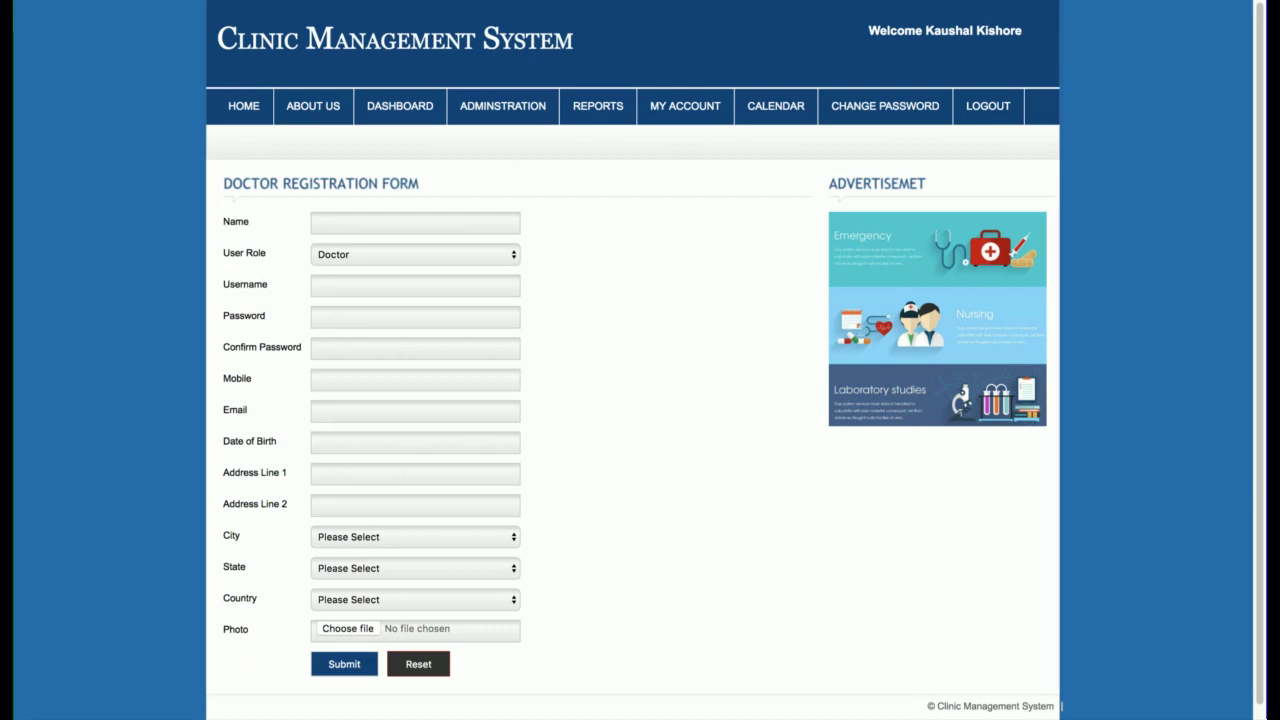
pyautogui.moveTo(523, 106)
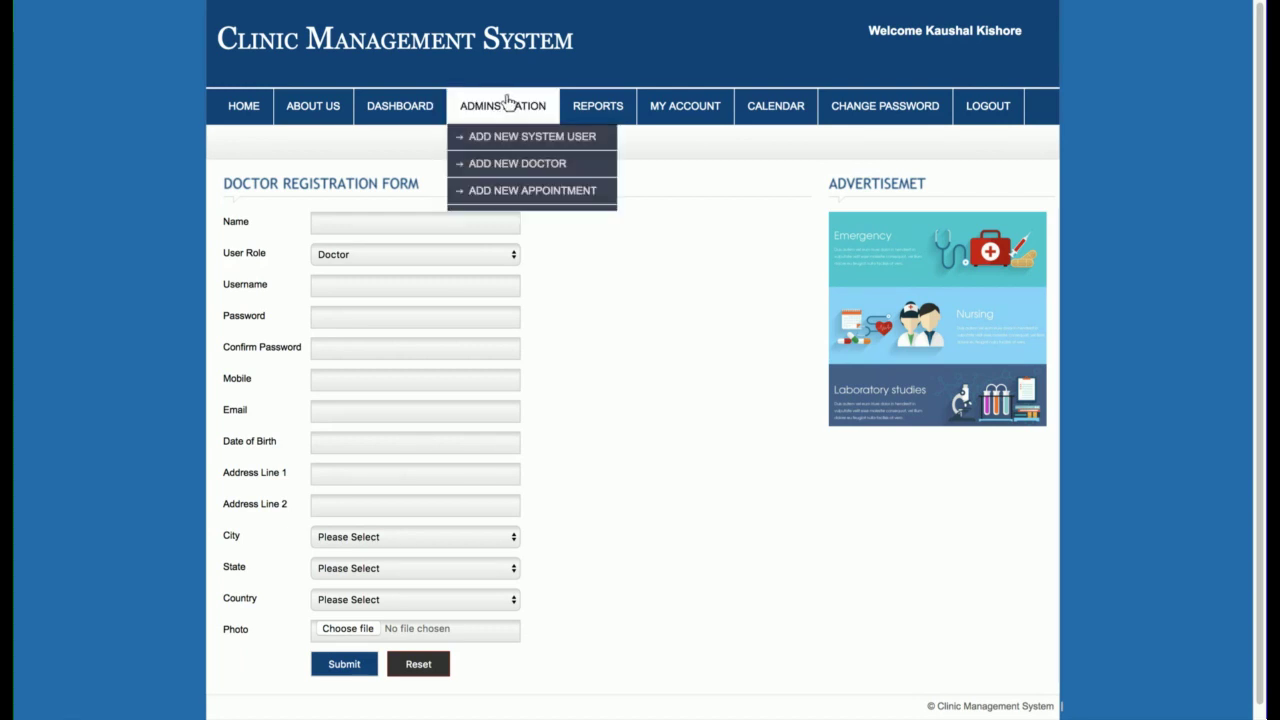
pyautogui.click(506, 190)
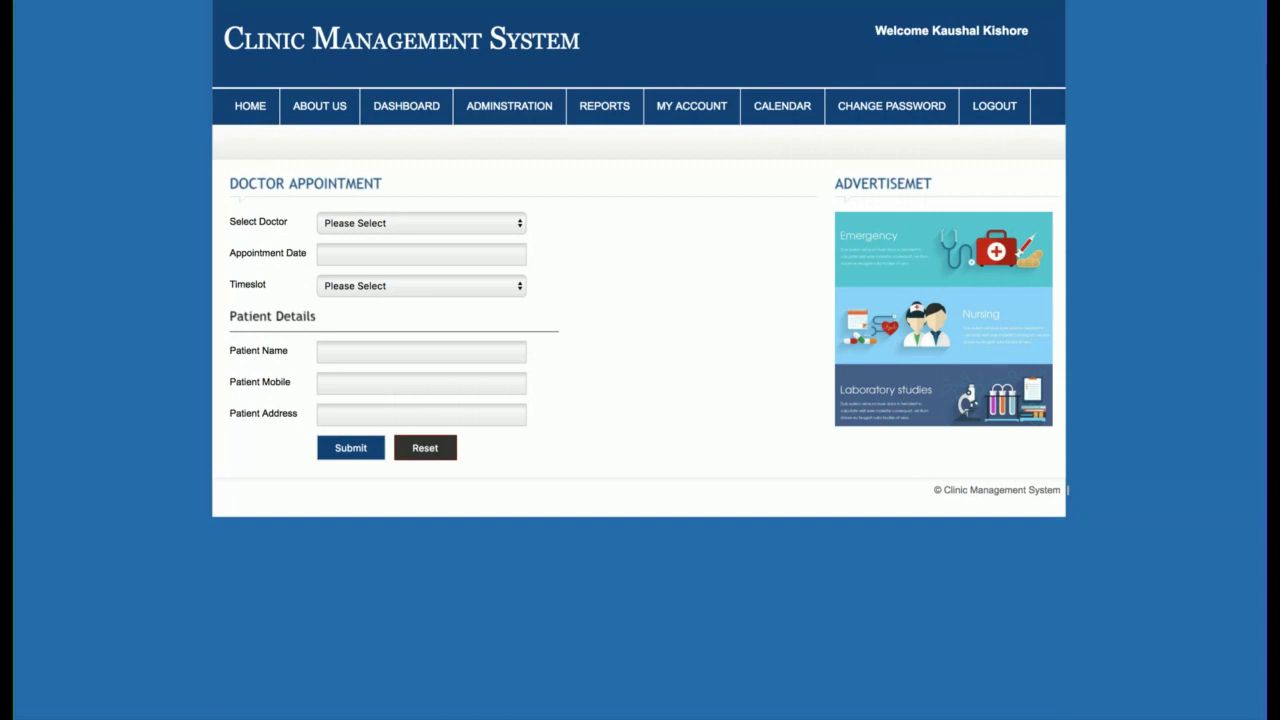
# - Choose a doctor, date 2018-04-18 and a timeslot in the appointment form
pyautogui.click(420, 229)
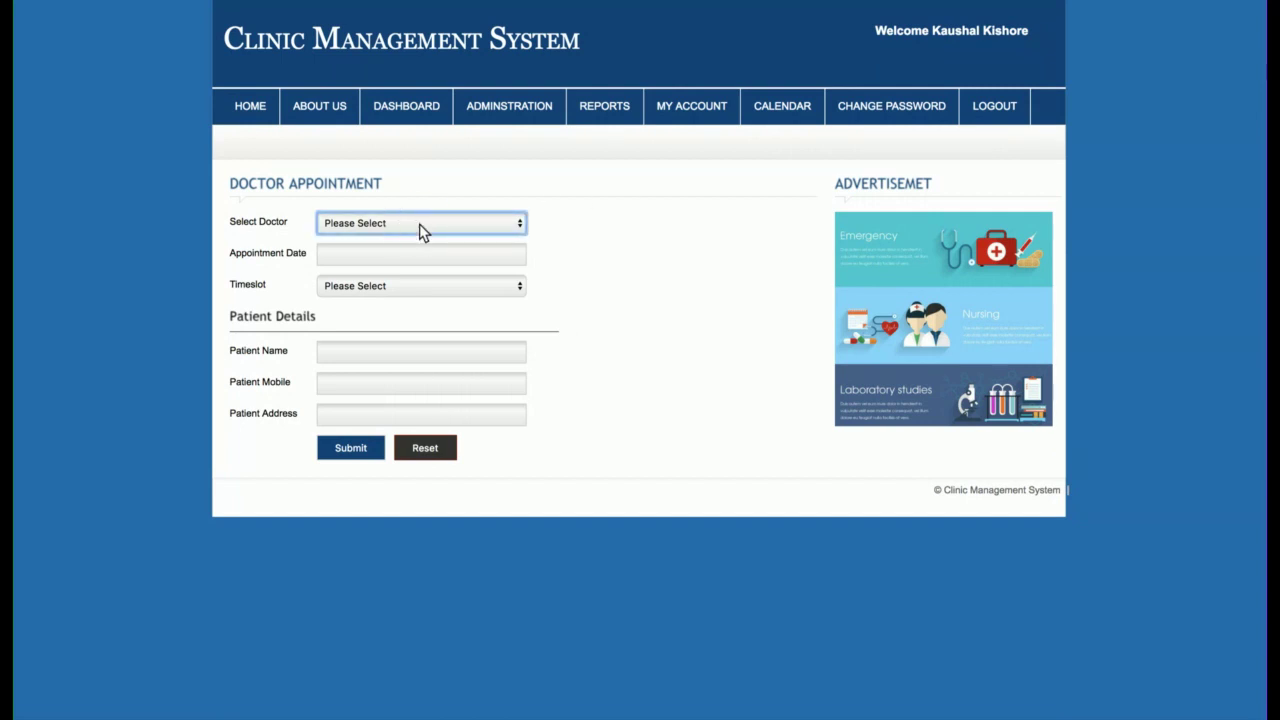
pyautogui.click(420, 229)
pyautogui.click(331, 253)
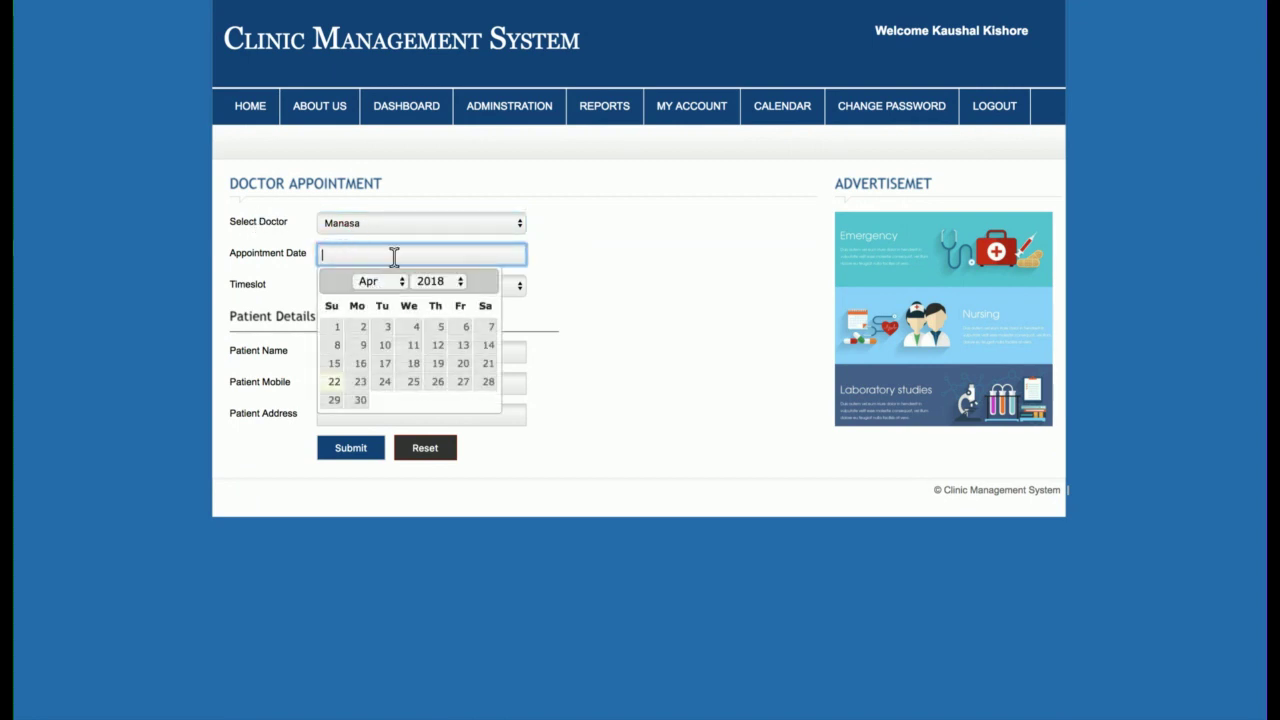
pyautogui.click(413, 363)
pyautogui.click(411, 285)
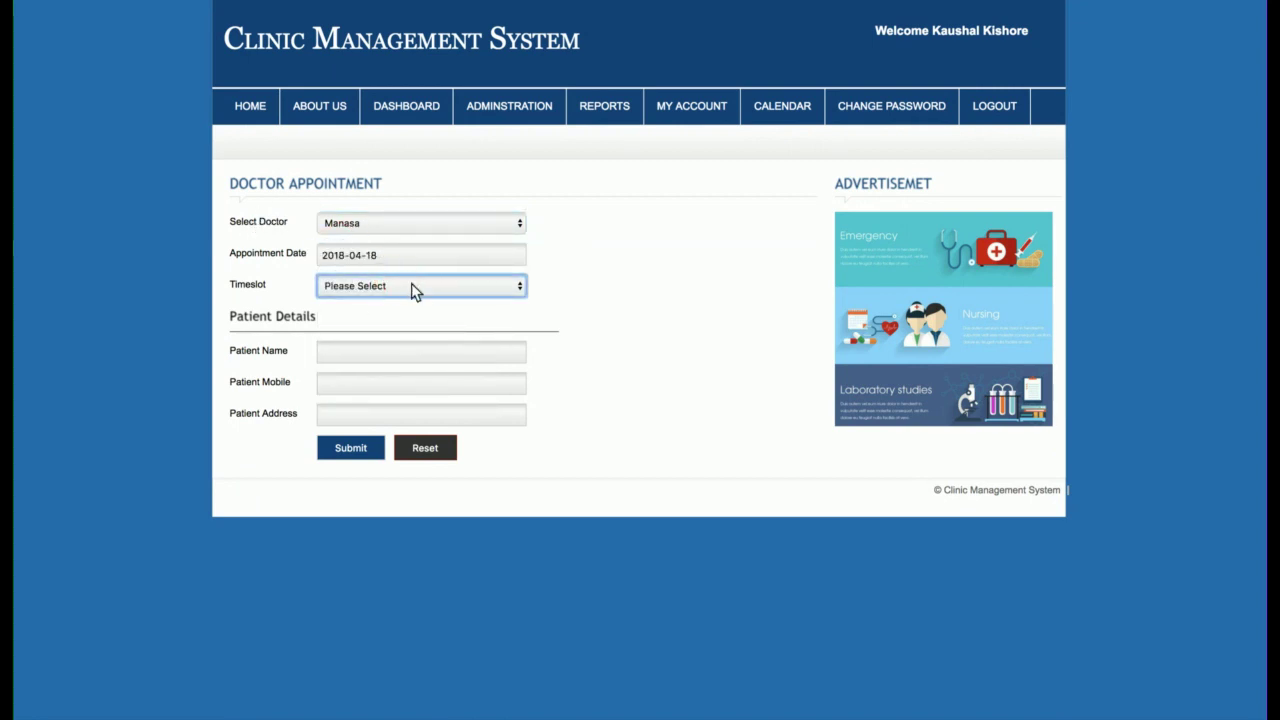
pyautogui.press('Down')
pyautogui.press('Down')
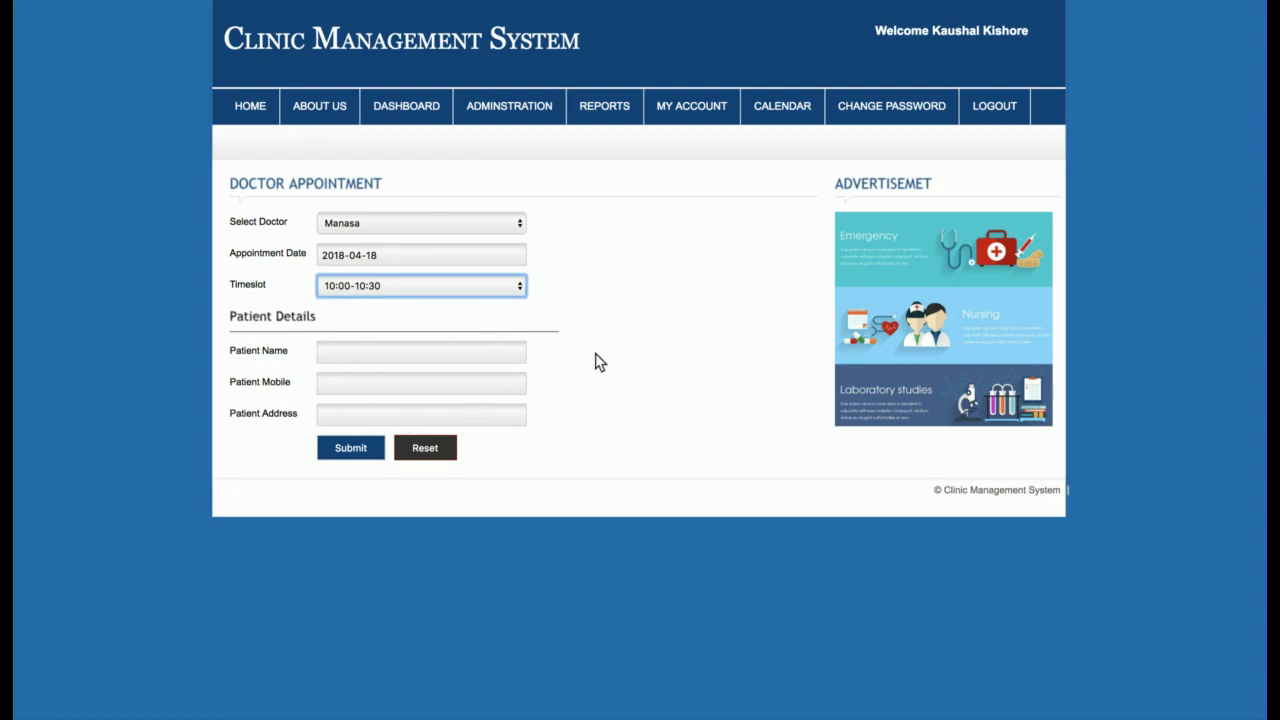
# - Reload an empty appointment form, then open Add New Timeslot
pyautogui.moveTo(577, 115)
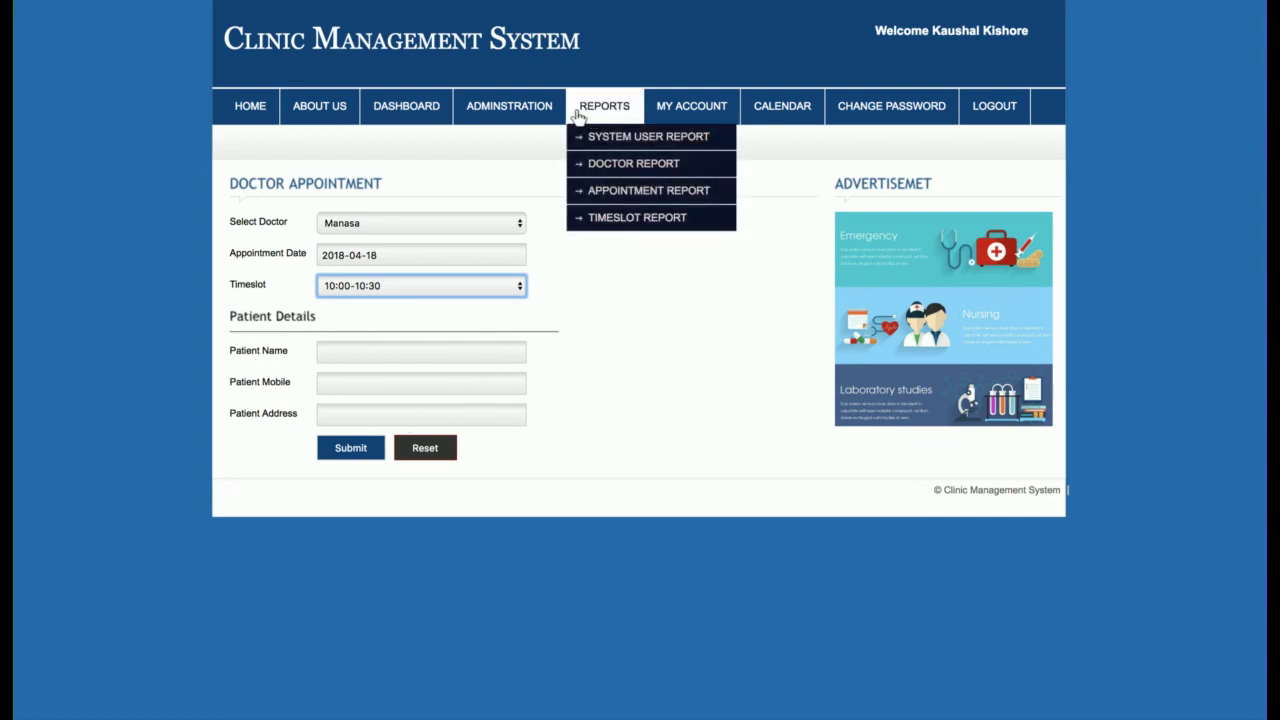
pyautogui.moveTo(523, 114)
pyautogui.click(514, 190)
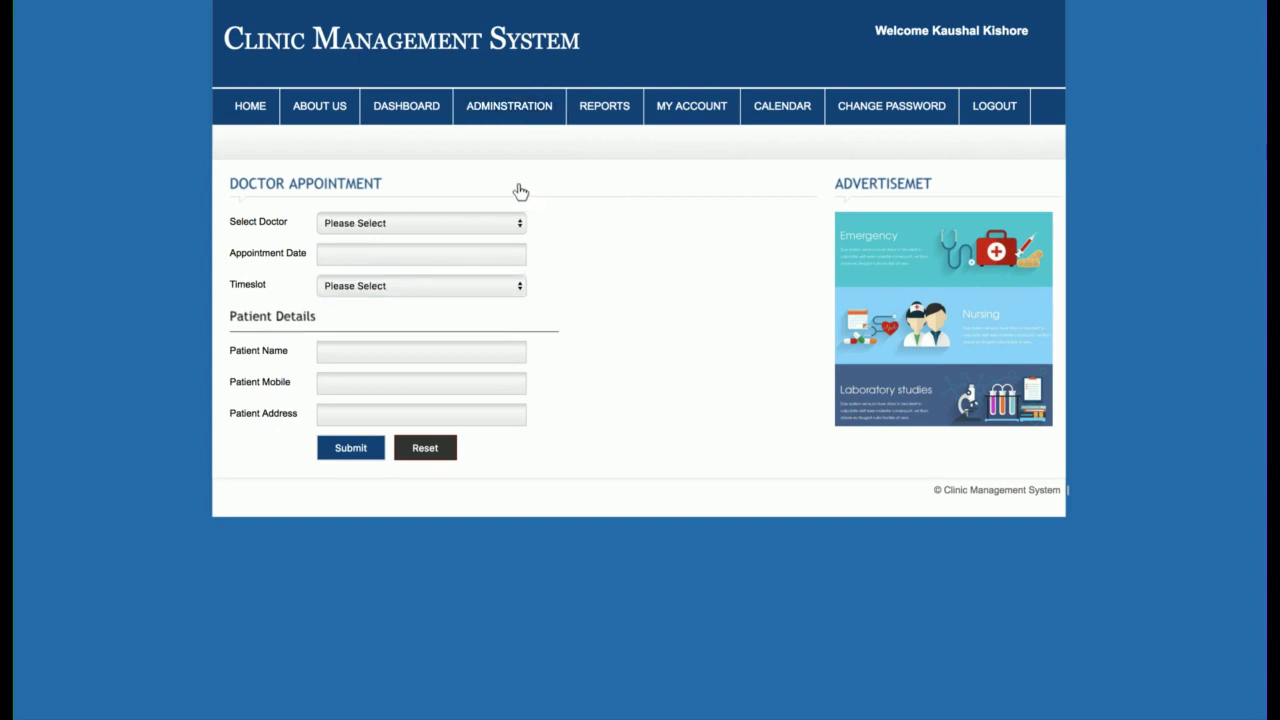
pyautogui.click(505, 215)
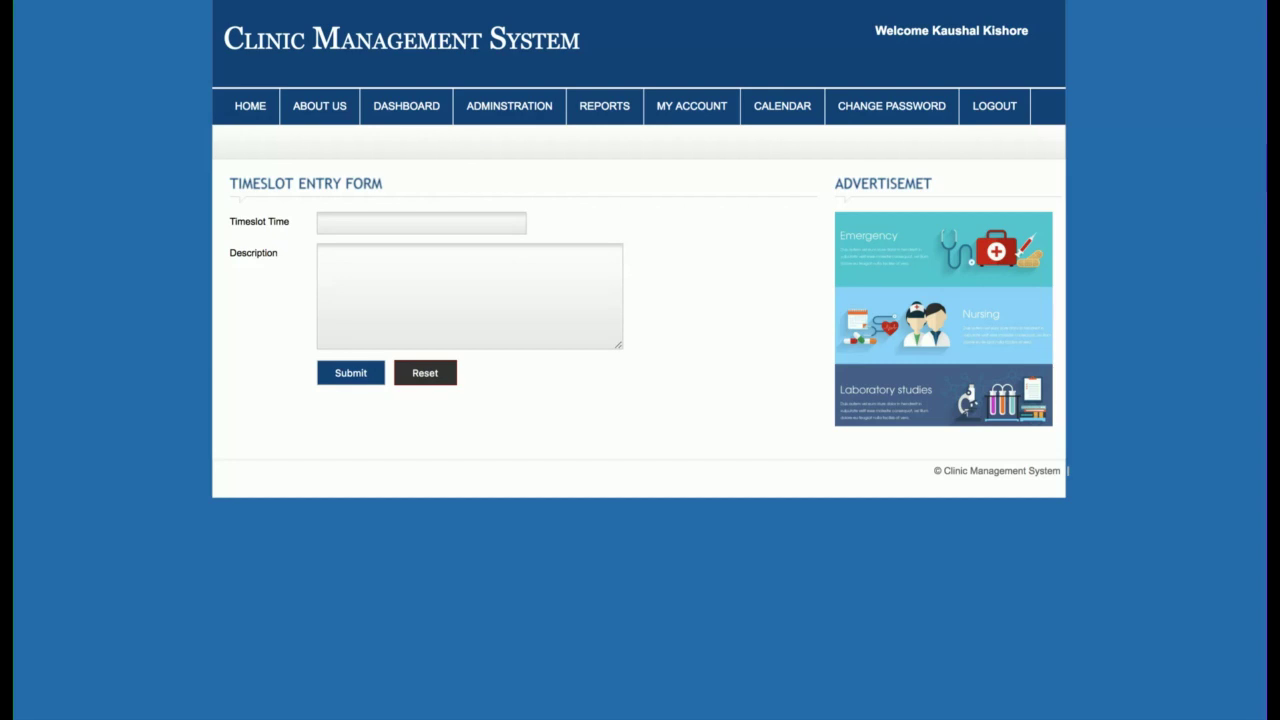
# - Open the System User Report from the Reports menu
pyautogui.moveTo(604, 108)
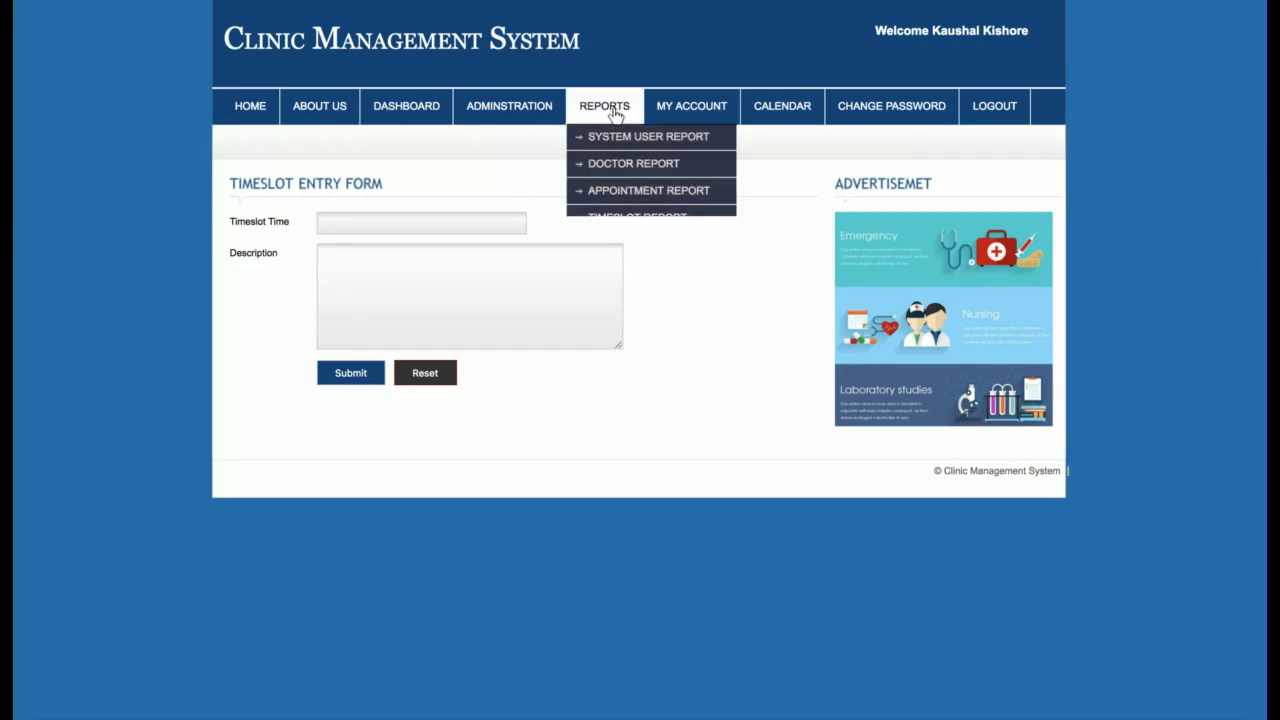
pyautogui.click(603, 132)
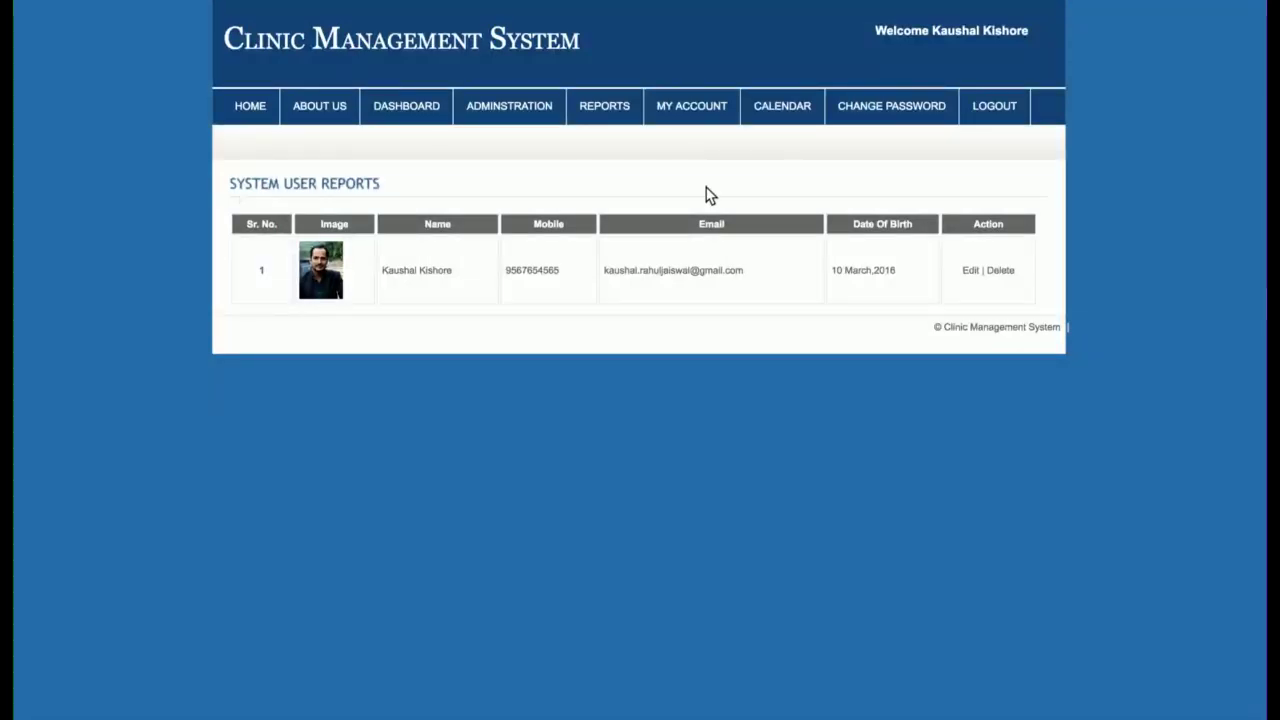
# - Resave the first doctor's record from Doctor Reports, then open the Appointment Report
pyautogui.moveTo(606, 128)
pyautogui.click(609, 166)
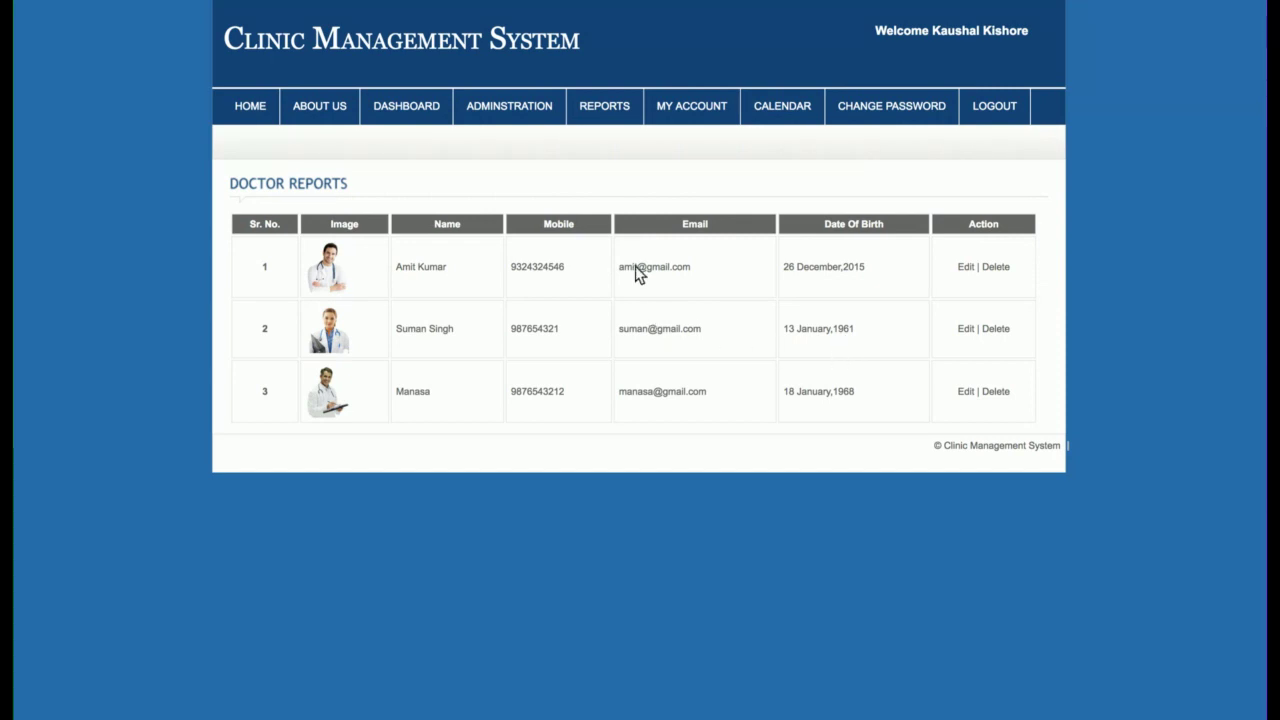
pyautogui.click(966, 272)
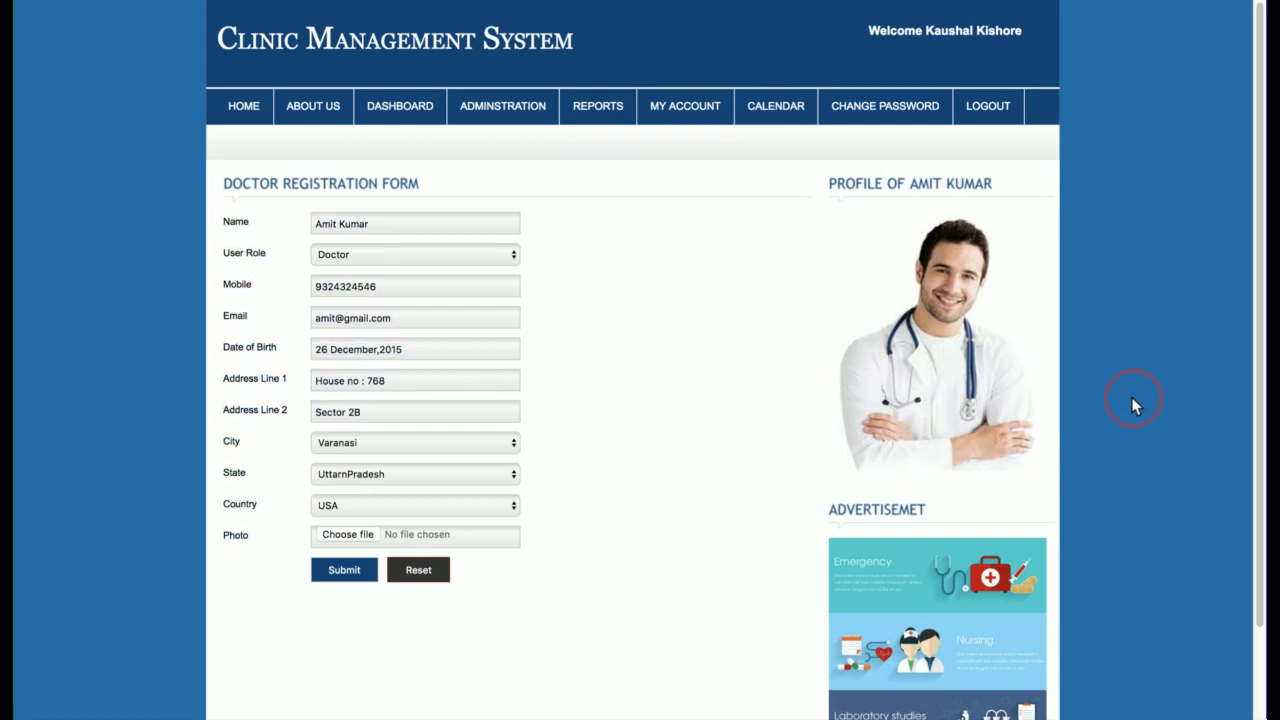
pyautogui.click(340, 570)
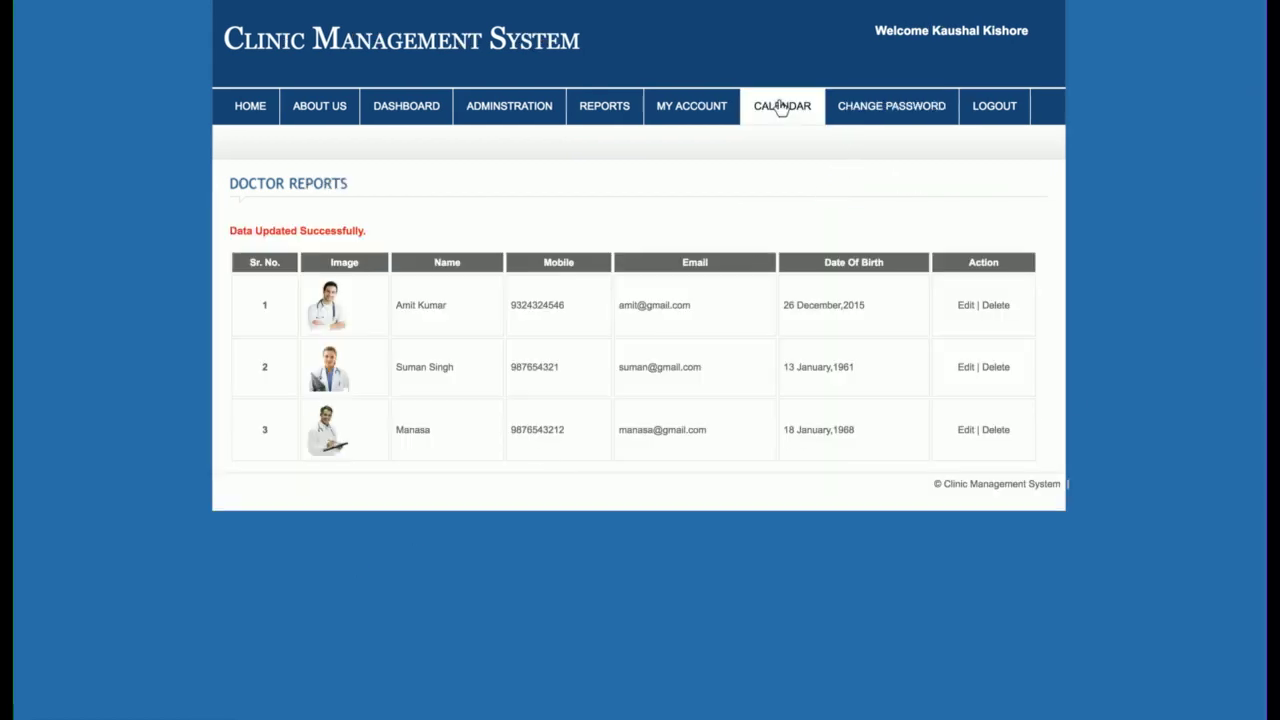
pyautogui.moveTo(624, 114)
pyautogui.click(638, 190)
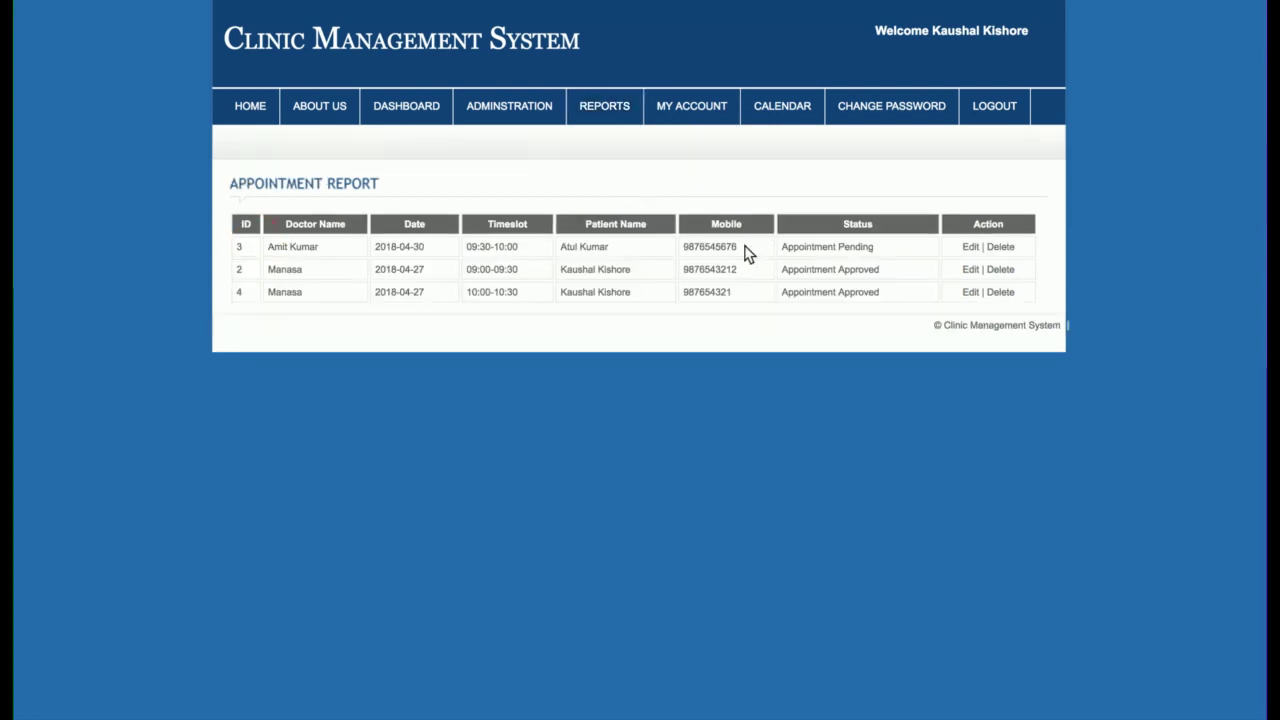
# - Highlight the 2018-04-30 and 2018-04-27 appointment dates in the report
pyautogui.moveTo(371, 250); pyautogui.dragTo(437, 250)
pyautogui.click(432, 254)
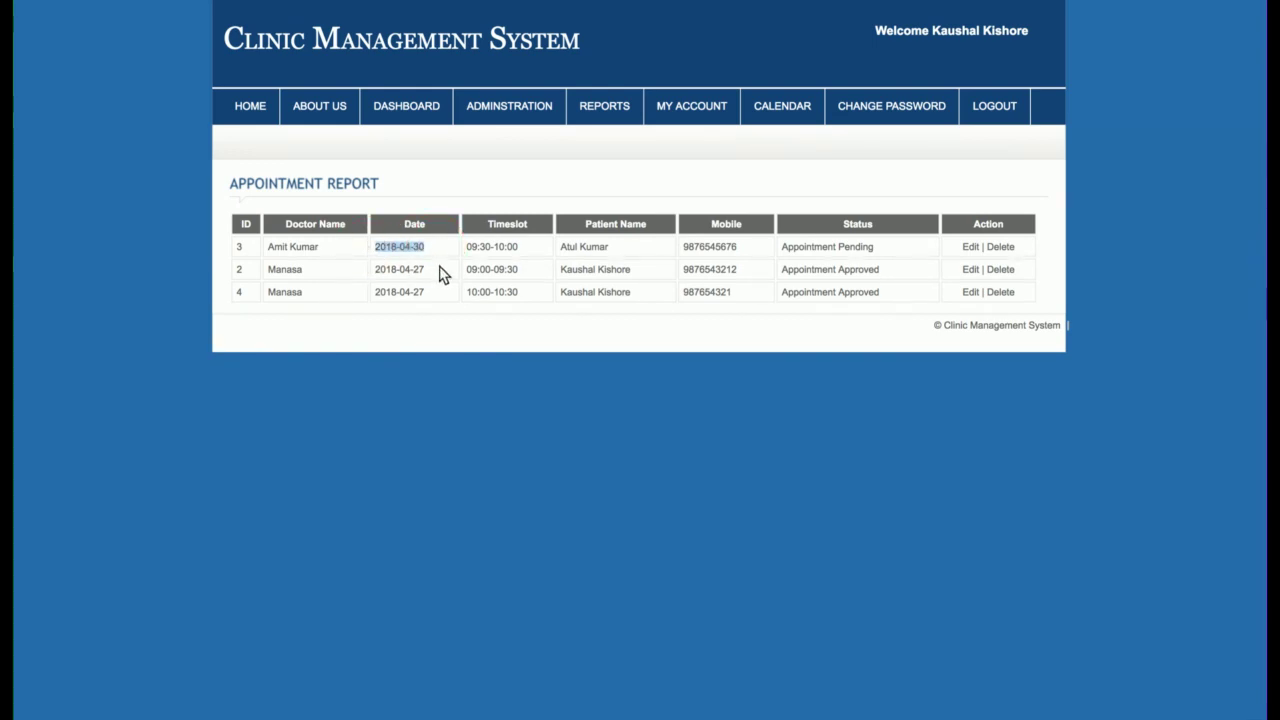
pyautogui.moveTo(363, 269); pyautogui.dragTo(443, 274)
pyautogui.click(443, 289)
# - Resubmit the pending 2018-04-30 appointment, view My Account, then open the calendar
pyautogui.click(970, 246)
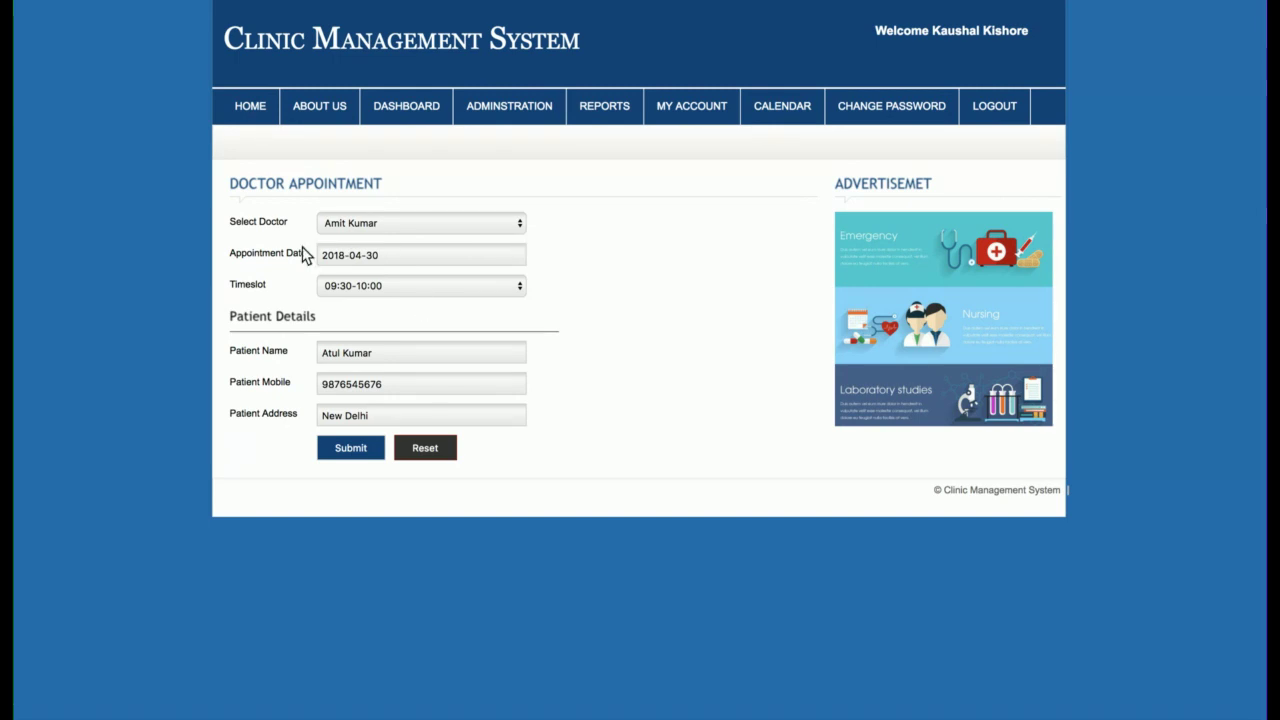
pyautogui.click(378, 456)
pyautogui.click(697, 113)
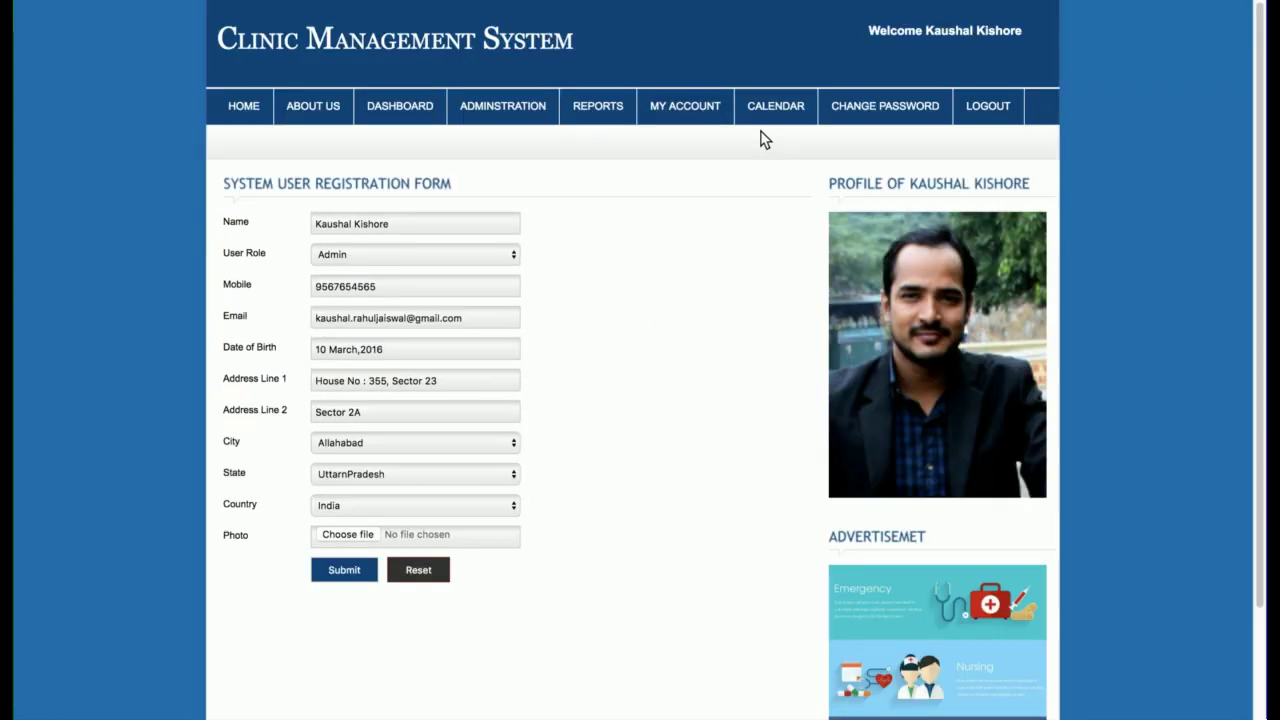
pyautogui.click(774, 106)
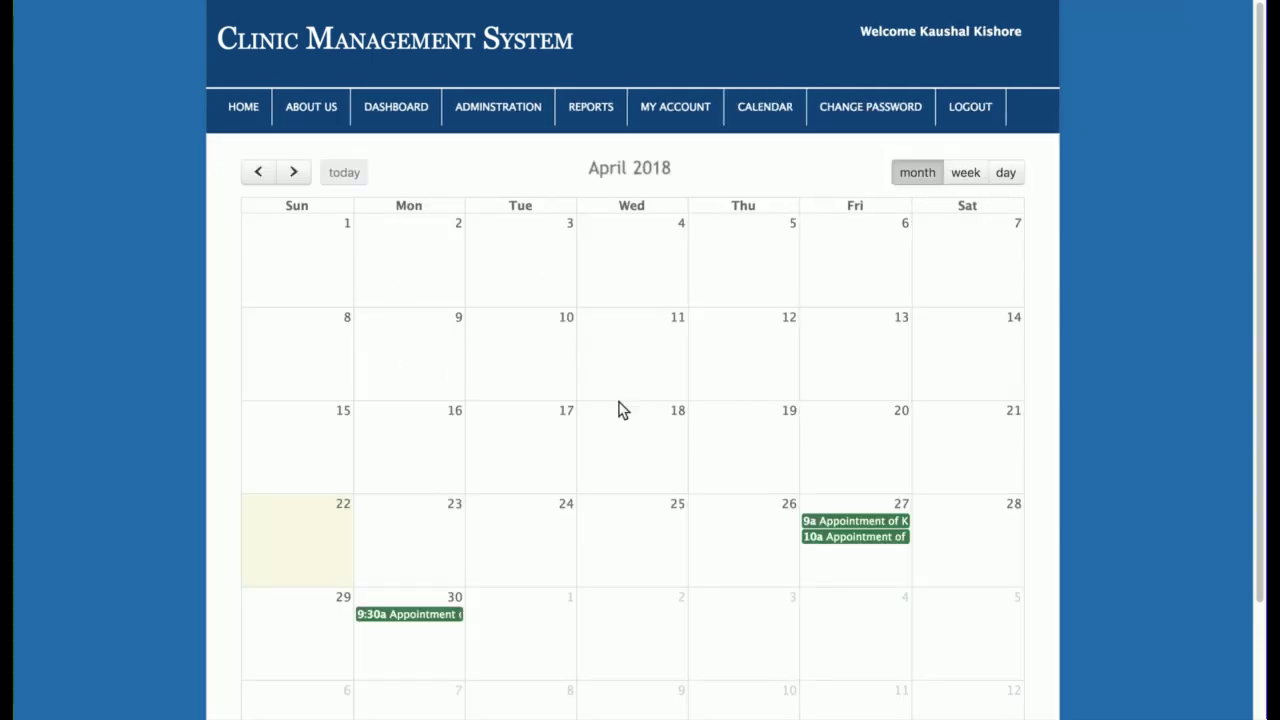
# - Switch the April 2018 calendar to week view, then day view
pyautogui.scroll(-3, 656, 380)
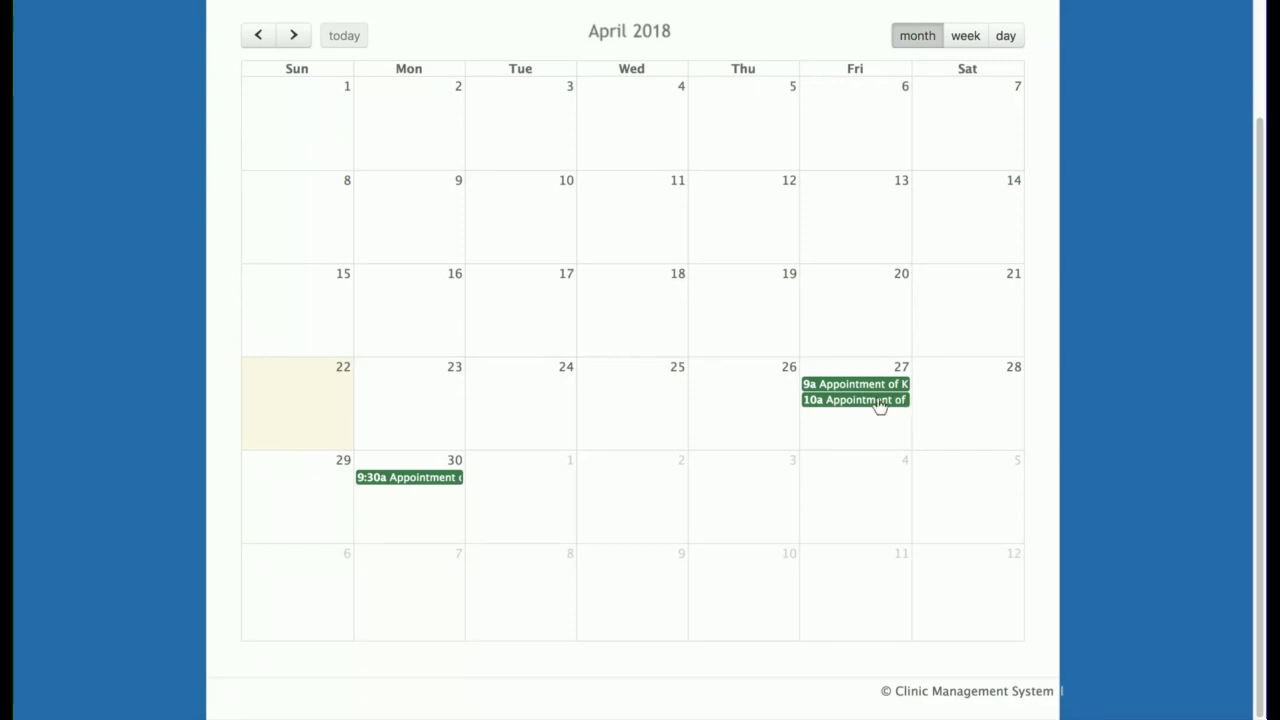
pyautogui.scroll(3, 840, 432)
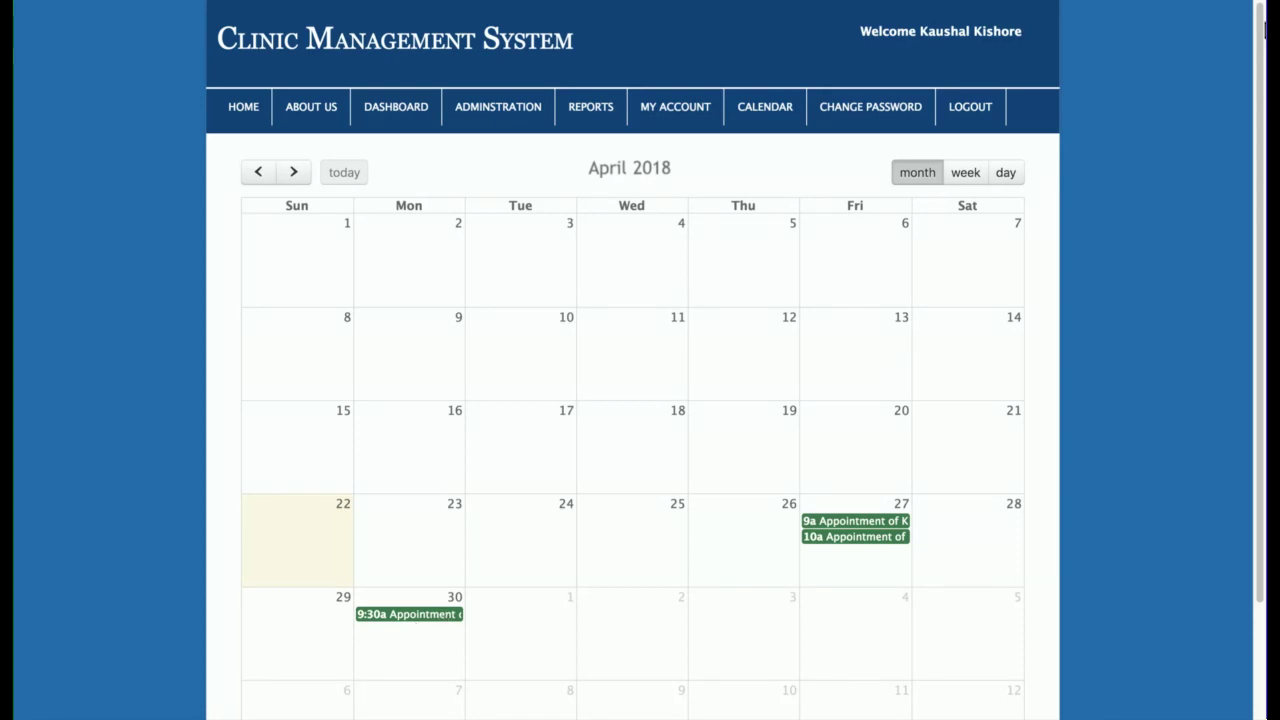
pyautogui.click(965, 172)
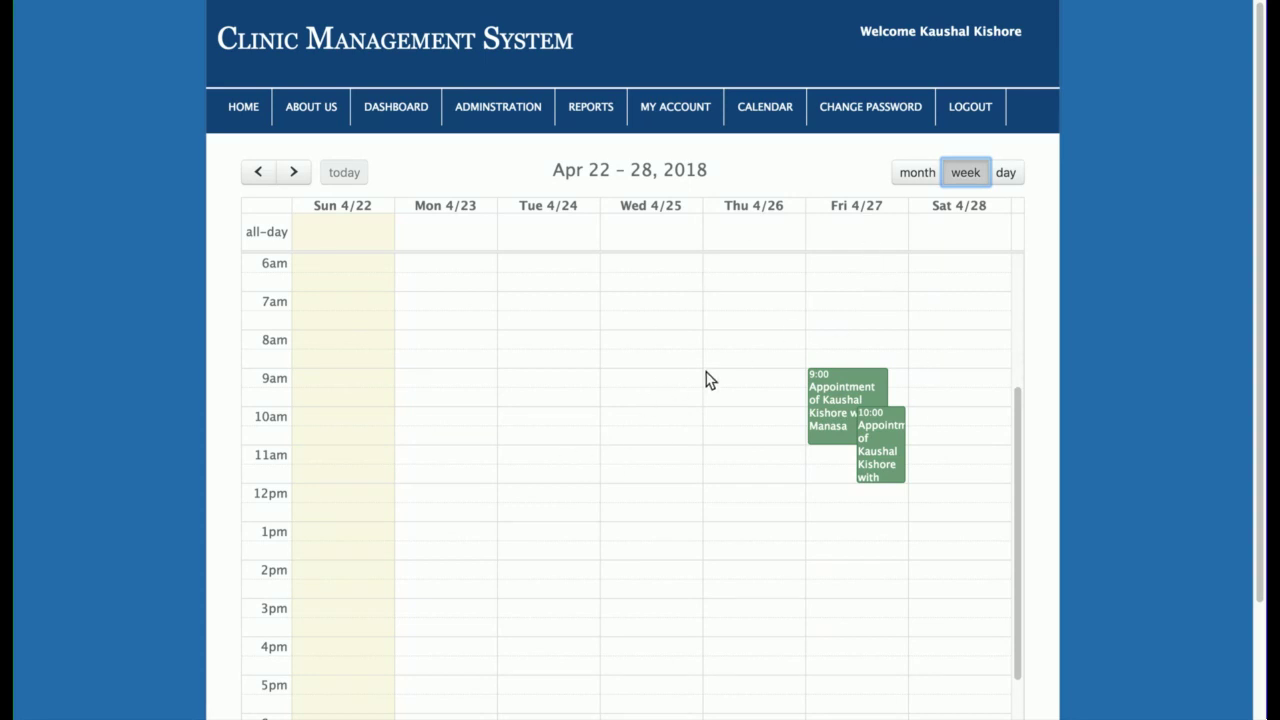
pyautogui.click(1005, 174)
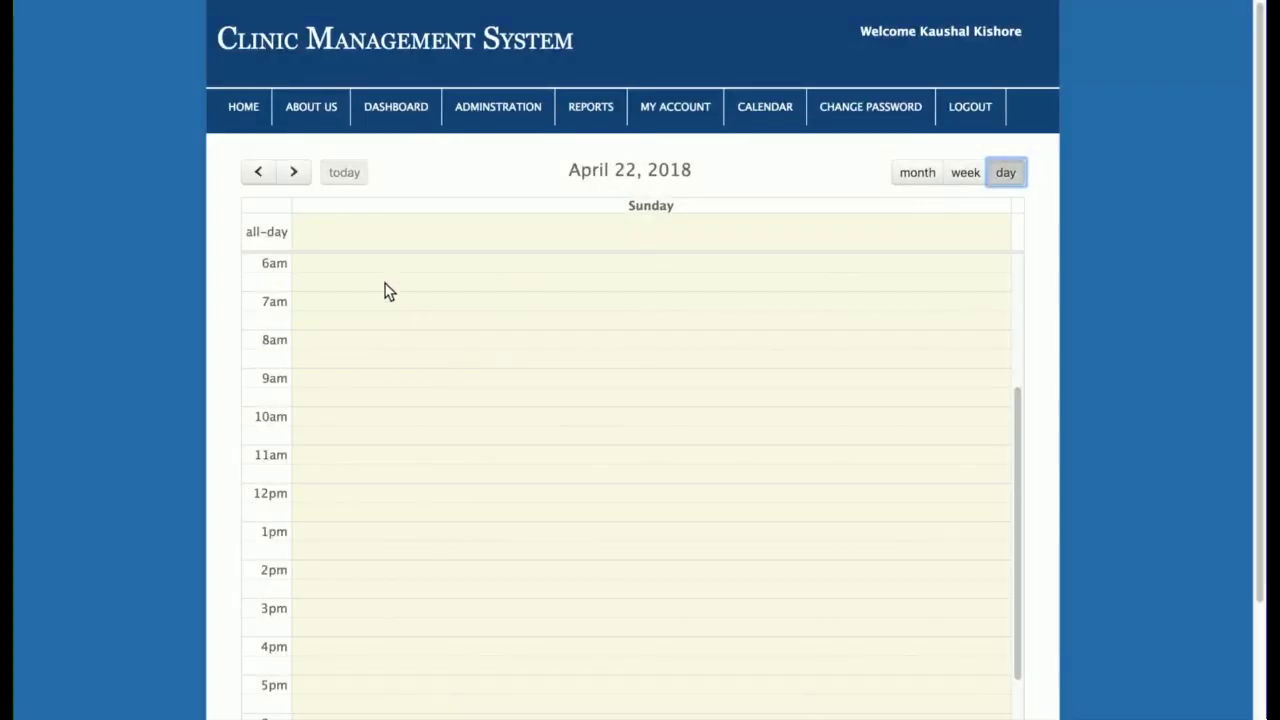
# - Advance the day view to Friday April 27 and move the 10:00 appointment to 11:00
pyautogui.doubleClick(297, 173)
pyautogui.doubleClick(297, 173)
pyautogui.click(297, 173)
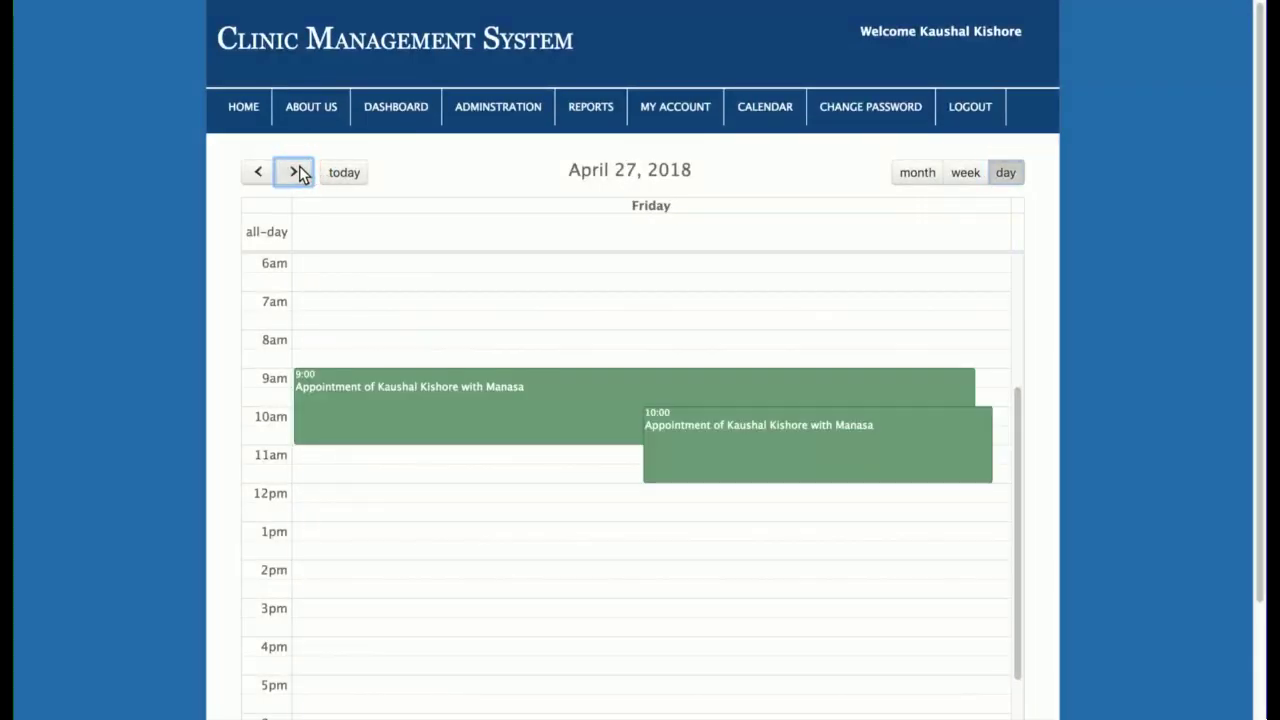
pyautogui.moveTo(829, 474); pyautogui.dragTo(440, 505)
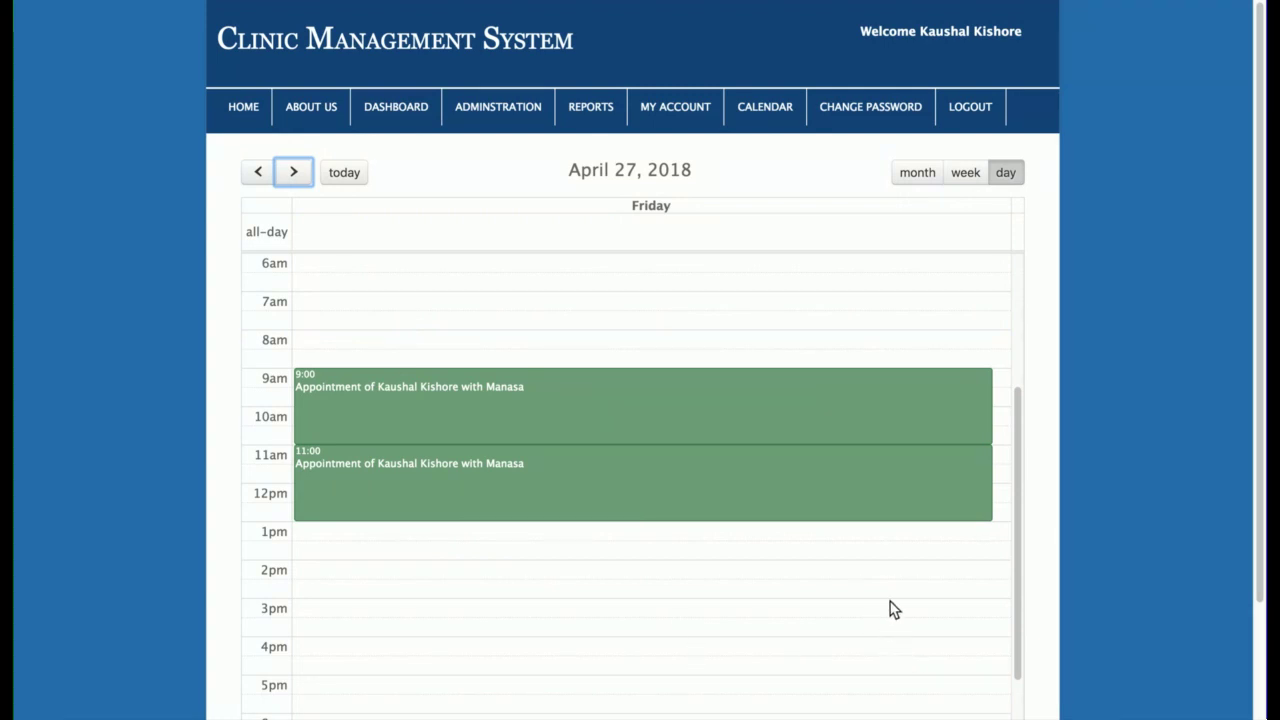